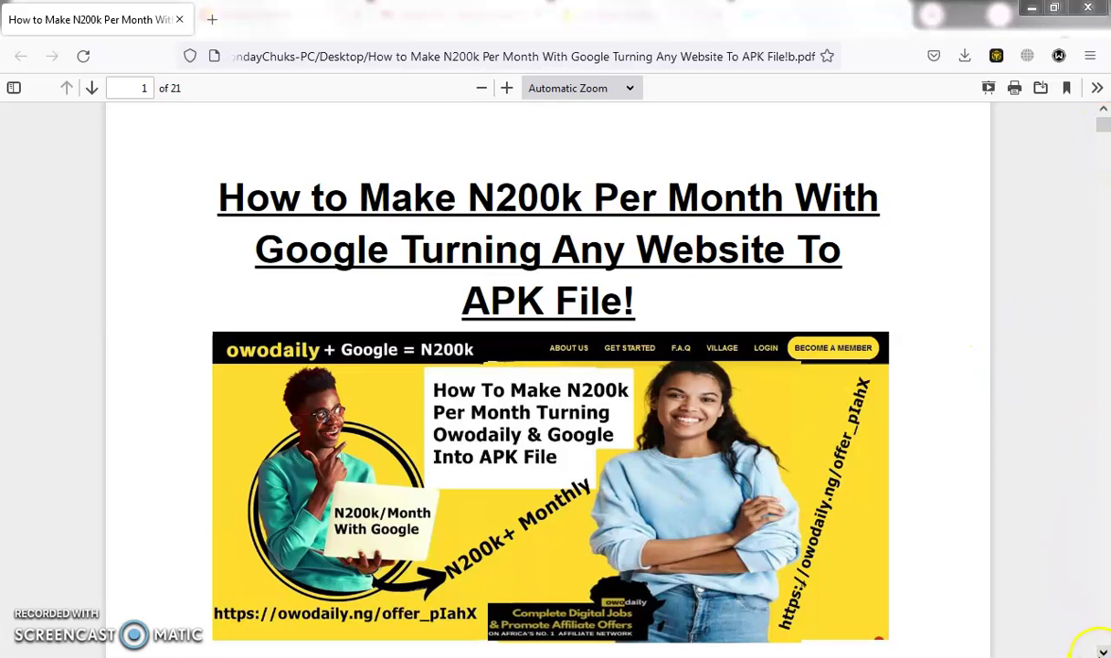
Step: Scroll the PDF guide down to page 16 of 21, where it explains getting the app created
{"action": "scroll", "coordinate": [1103, 650], "scroll_direction": "down", "scroll_amount": 2}
{"action": "scroll", "coordinate": [1104, 651], "scroll_direction": "down", "scroll_amount": 9}
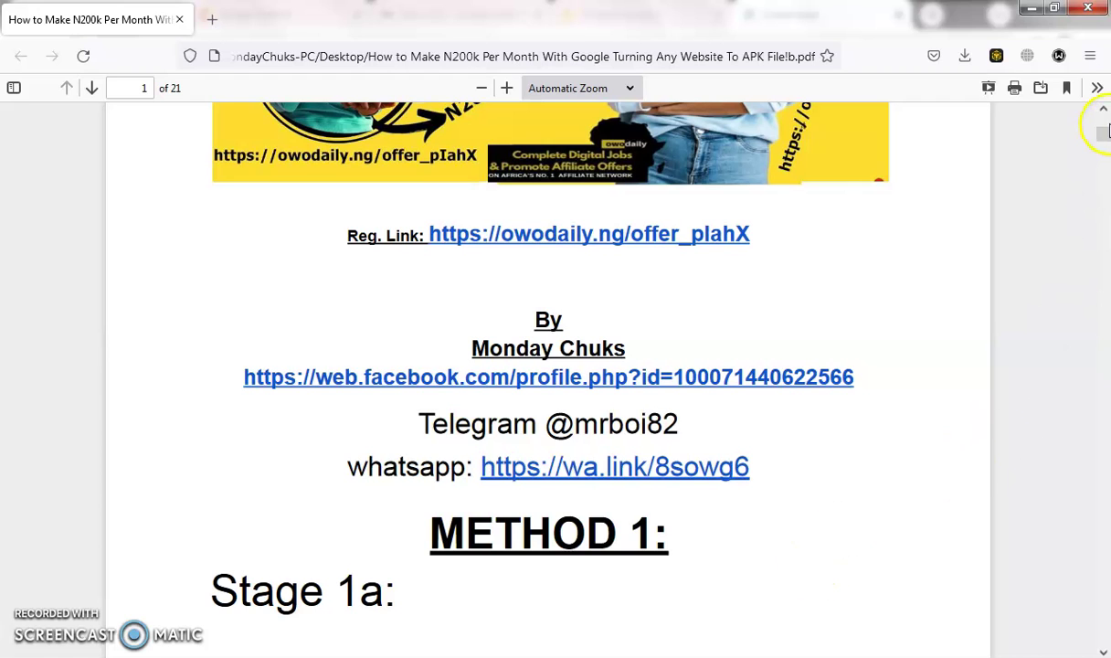
{"action": "left_click_drag", "start_coordinate": [1105, 135], "coordinate": [1102, 494]}
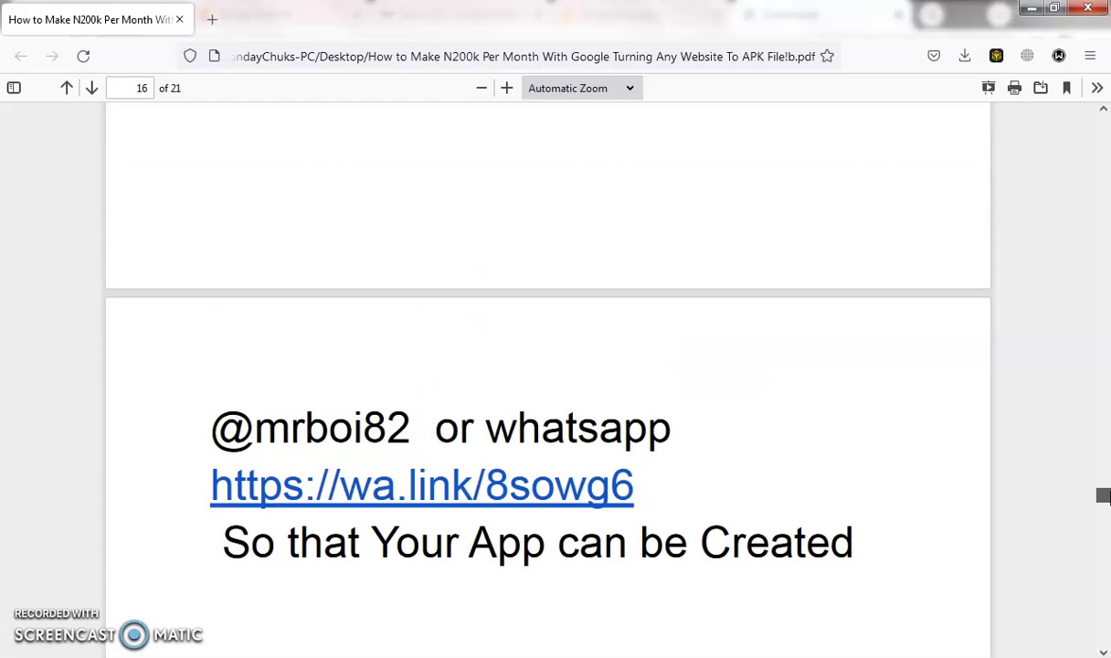
Step: Move to page 17 so the Firebase Step 1 console link and Steps 2 and 3 are visible
{"action": "left_click_drag", "start_coordinate": [1102, 495], "coordinate": [1105, 516]}
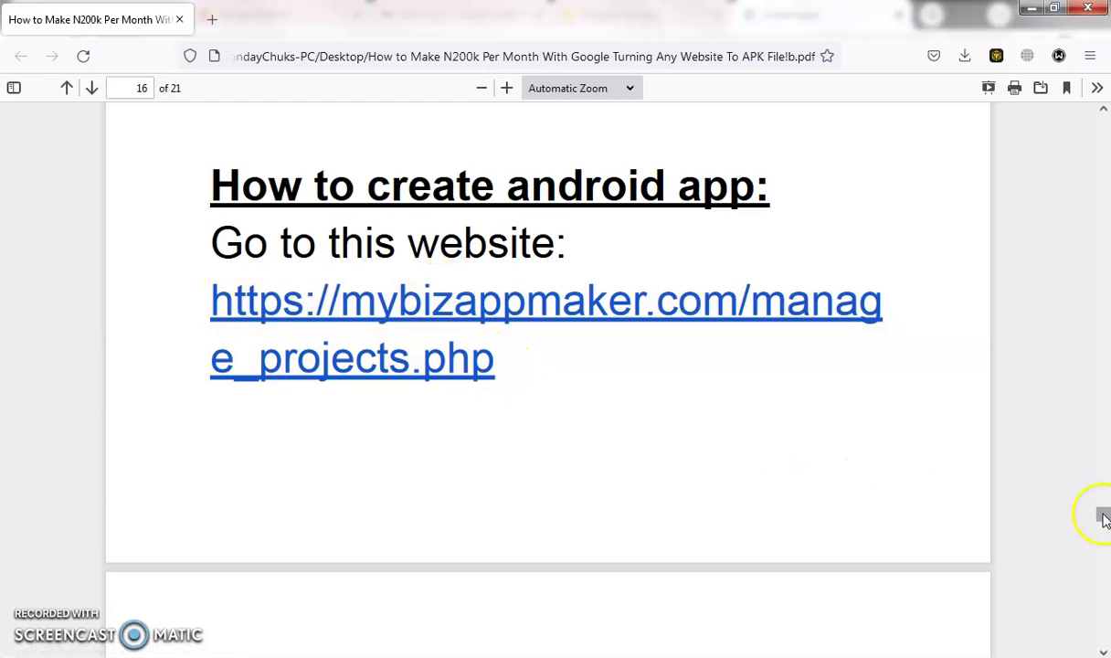
{"action": "scroll", "coordinate": [1103, 518], "scroll_direction": "down", "scroll_amount": 5}
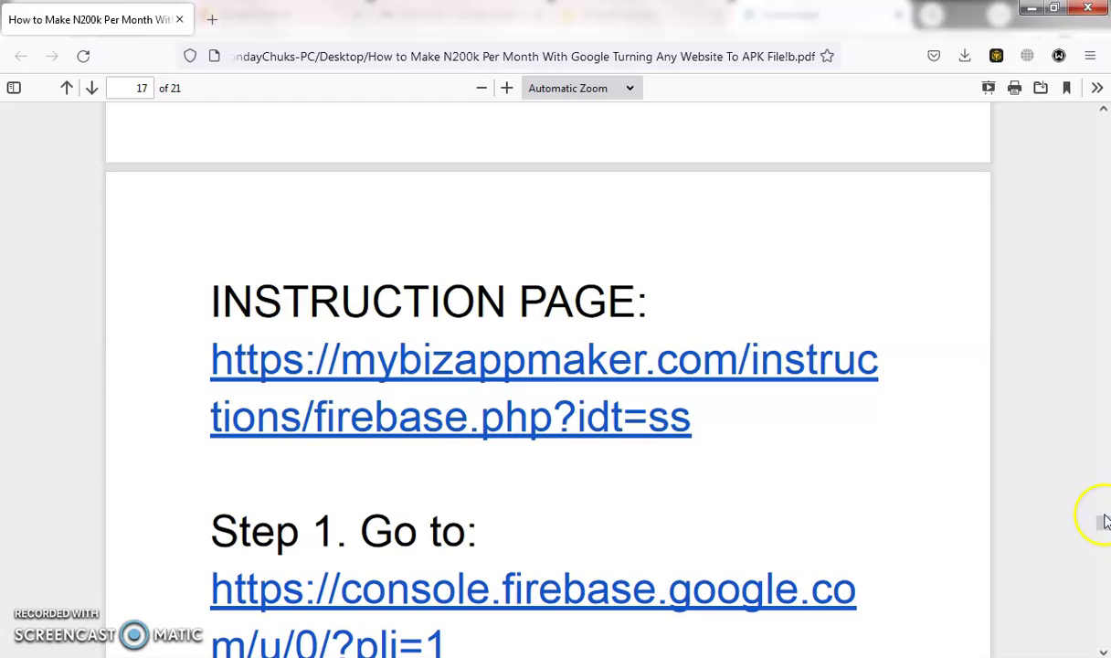
{"action": "scroll", "coordinate": [1103, 520], "scroll_direction": "down", "scroll_amount": 3}
{"action": "scroll", "coordinate": [1103, 528], "scroll_direction": "down", "scroll_amount": 3}
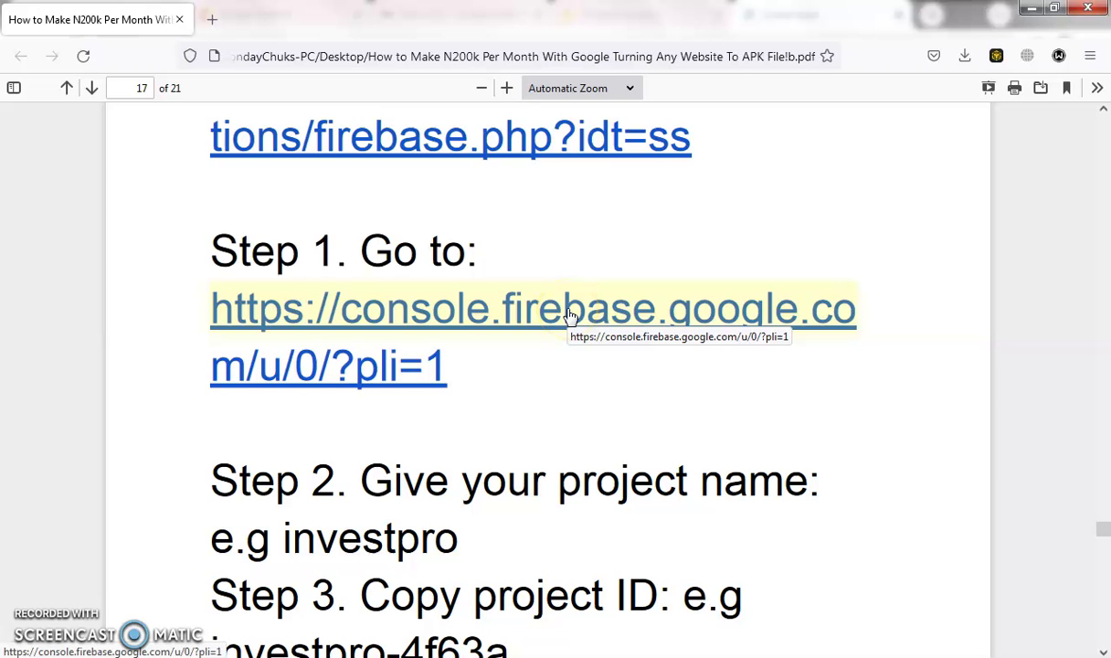
Step: Copy the Step 1 Firebase console link and bring up the Firebase welcome page in Chrome
{"action": "right_click", "coordinate": [568, 315]}
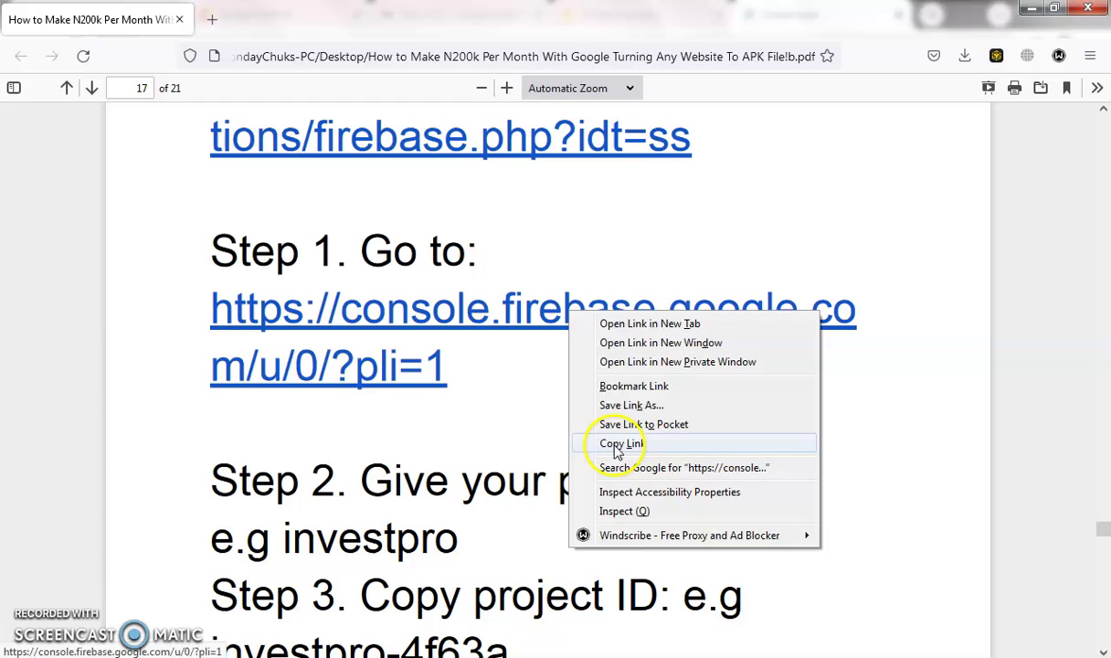
{"action": "left_click", "coordinate": [621, 445]}
{"action": "key", "text": "alt+Tab"}
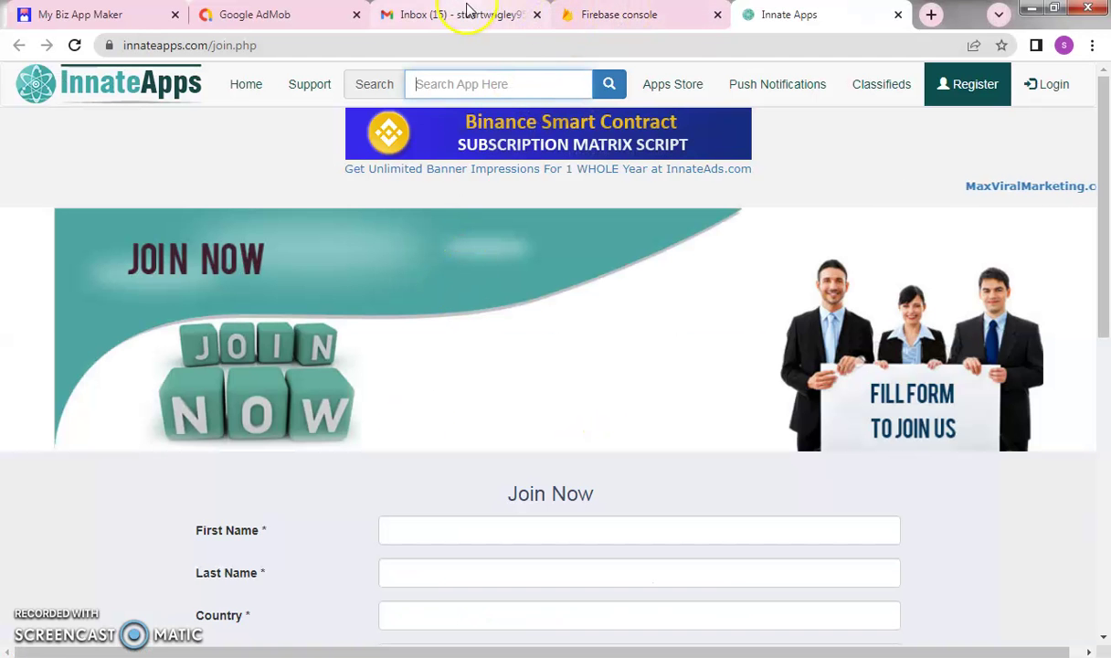
{"action": "left_click", "coordinate": [636, 16]}
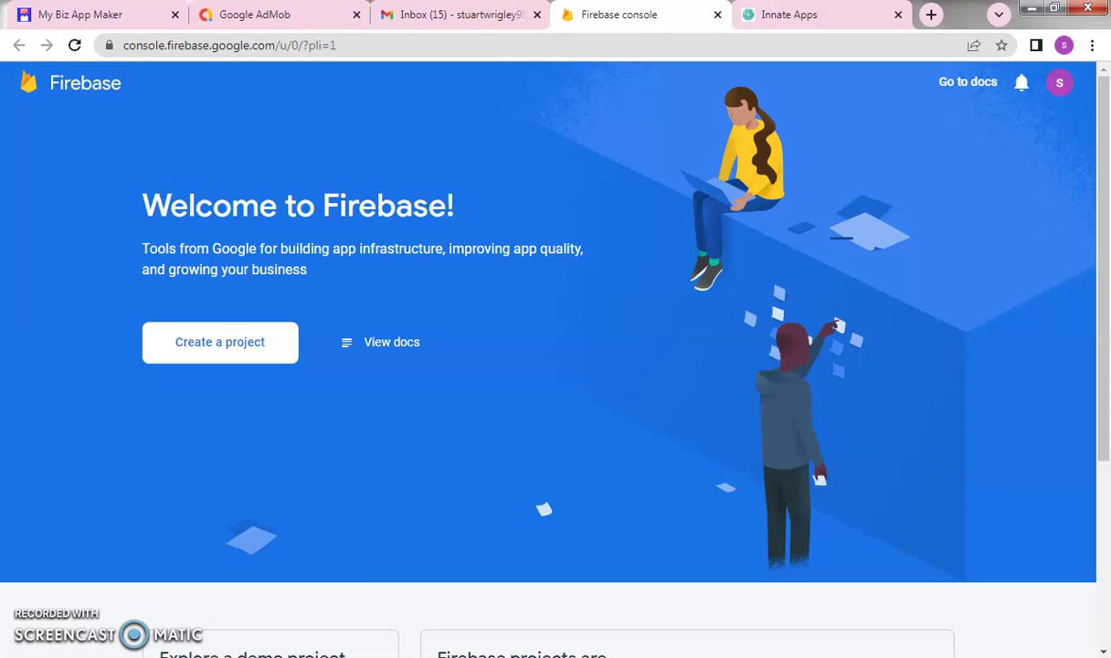
{"action": "key", "text": "alt+Tab"}
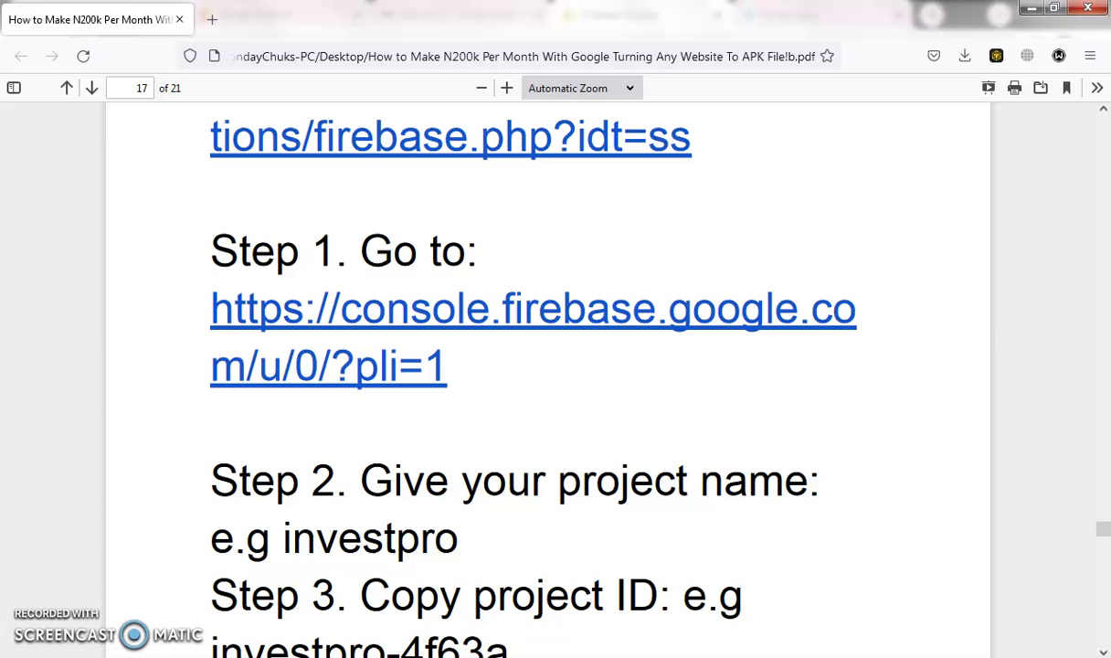
{"action": "key", "text": "alt+Tab"}
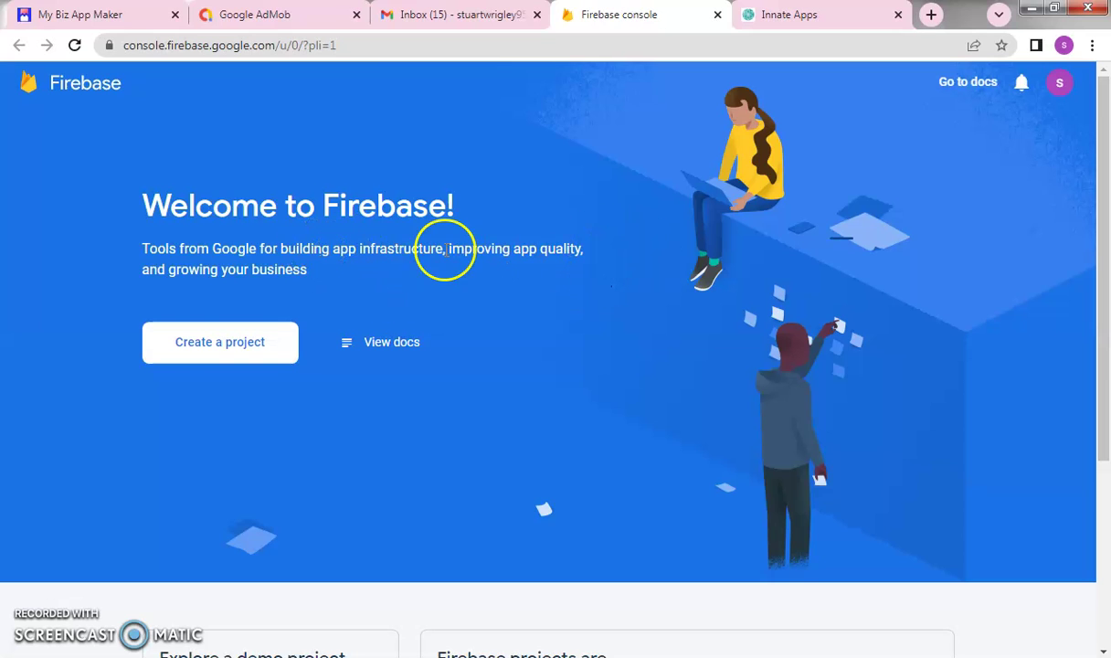
Step: Start a new Firebase project named 'Owodaily', generating the ID owodaily-8533e
{"action": "left_click", "coordinate": [213, 351]}
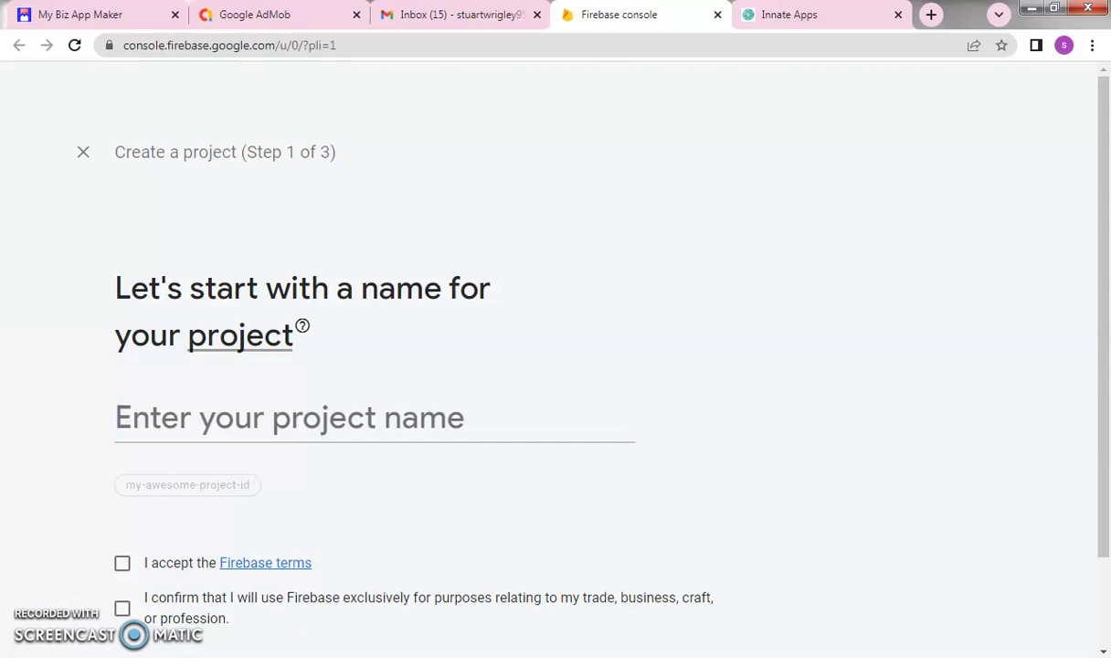
{"action": "key", "text": "alt+Tab"}
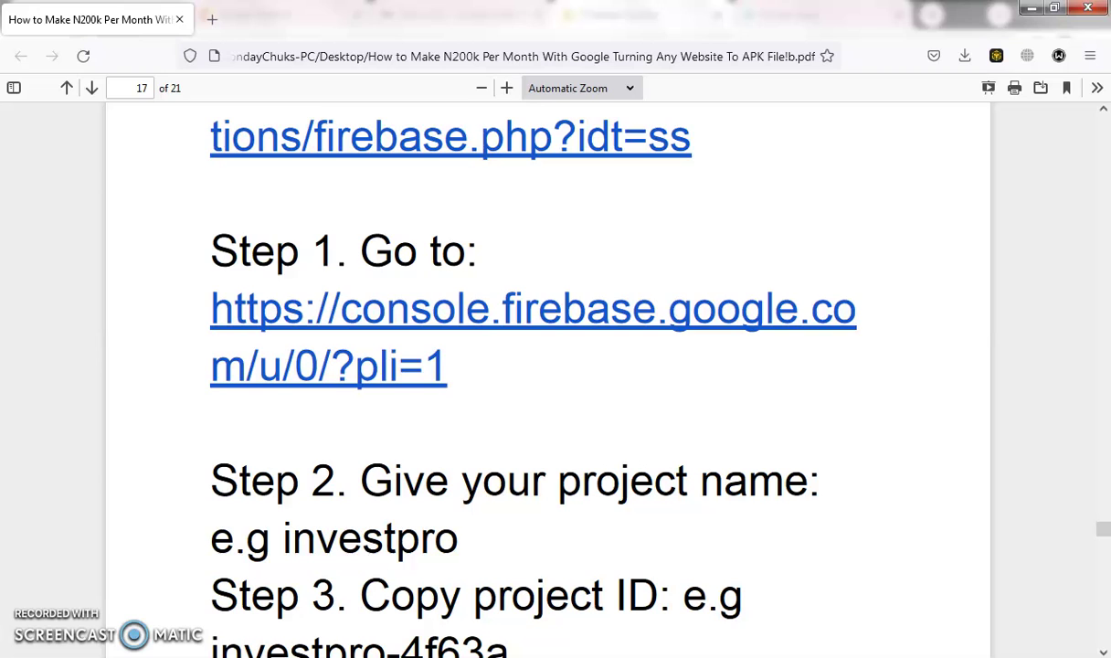
{"action": "key", "text": "alt+Tab"}
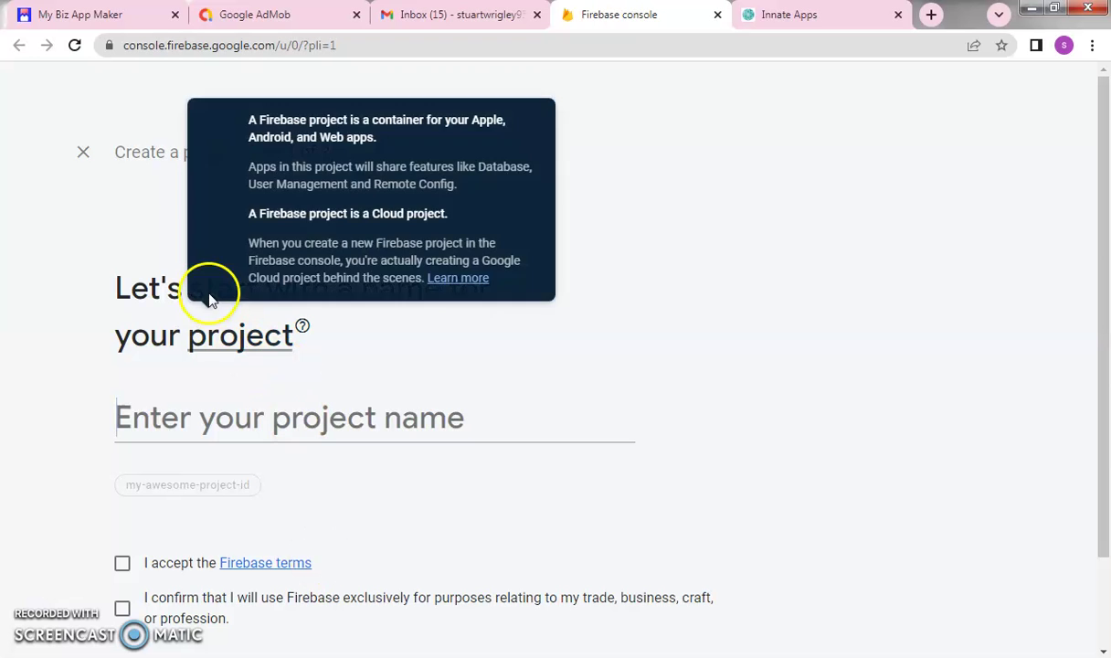
{"action": "left_click", "coordinate": [190, 418]}
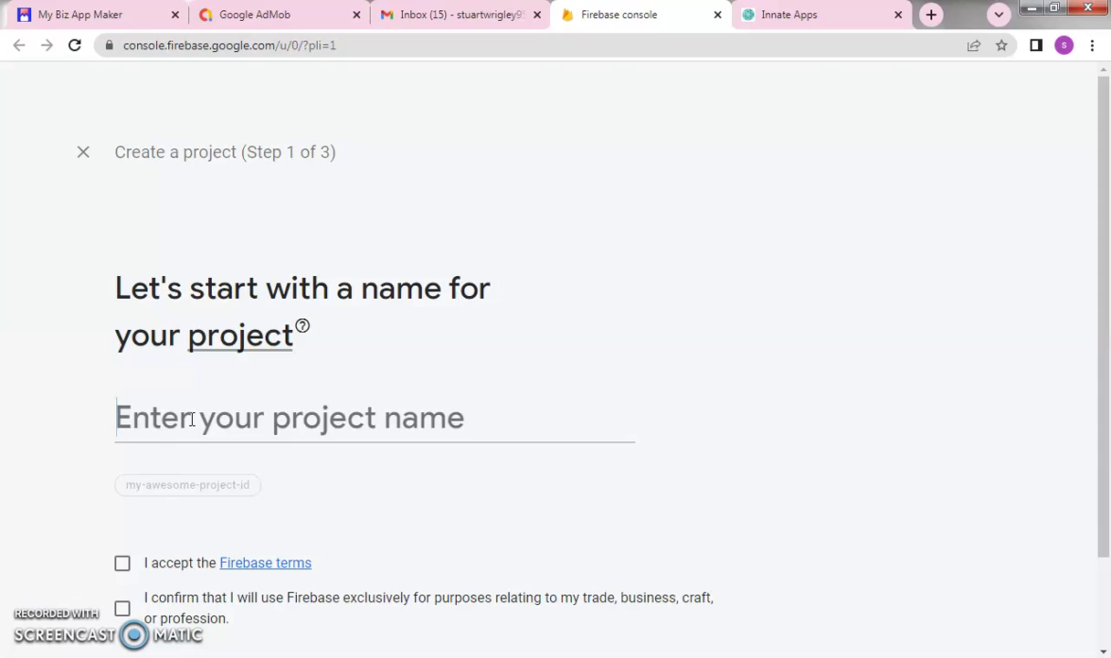
{"action": "type", "text": "Owodaily"}
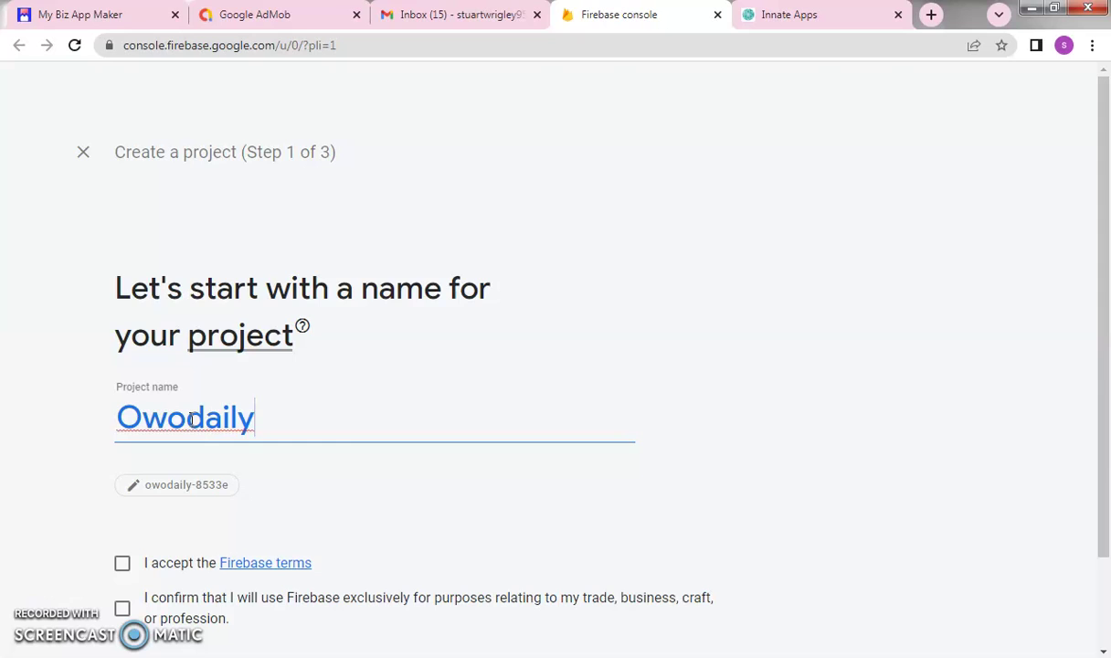
{"action": "left_click", "coordinate": [310, 477]}
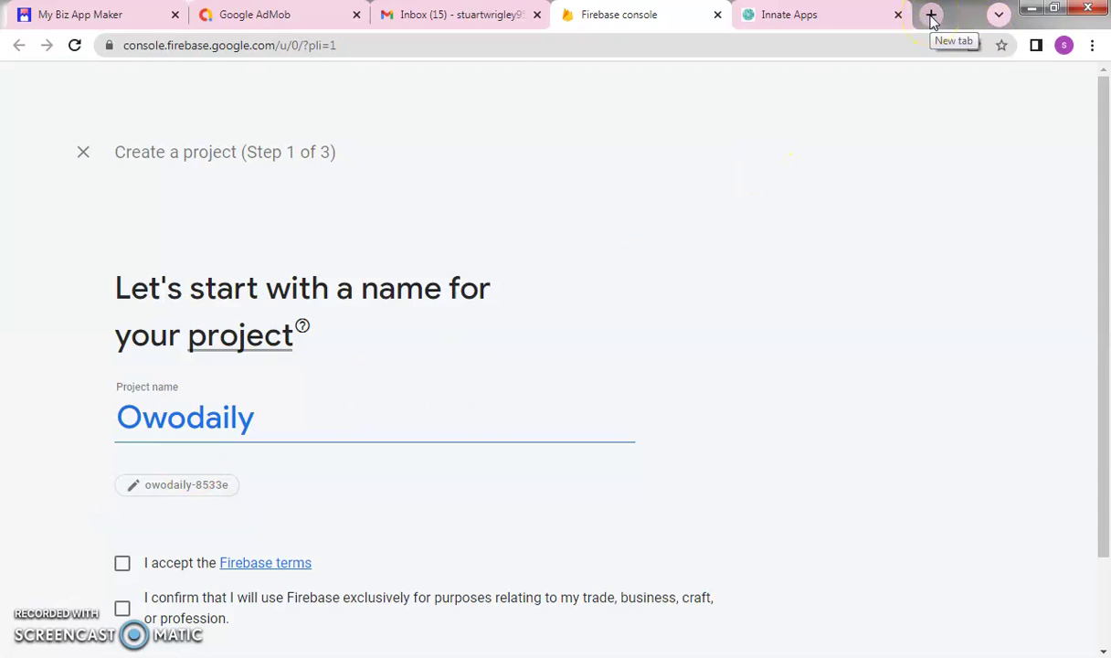
Step: Open a new Chrome tab and head to doc.google.com from the address-bar suggestion
{"action": "left_click", "coordinate": [929, 15]}
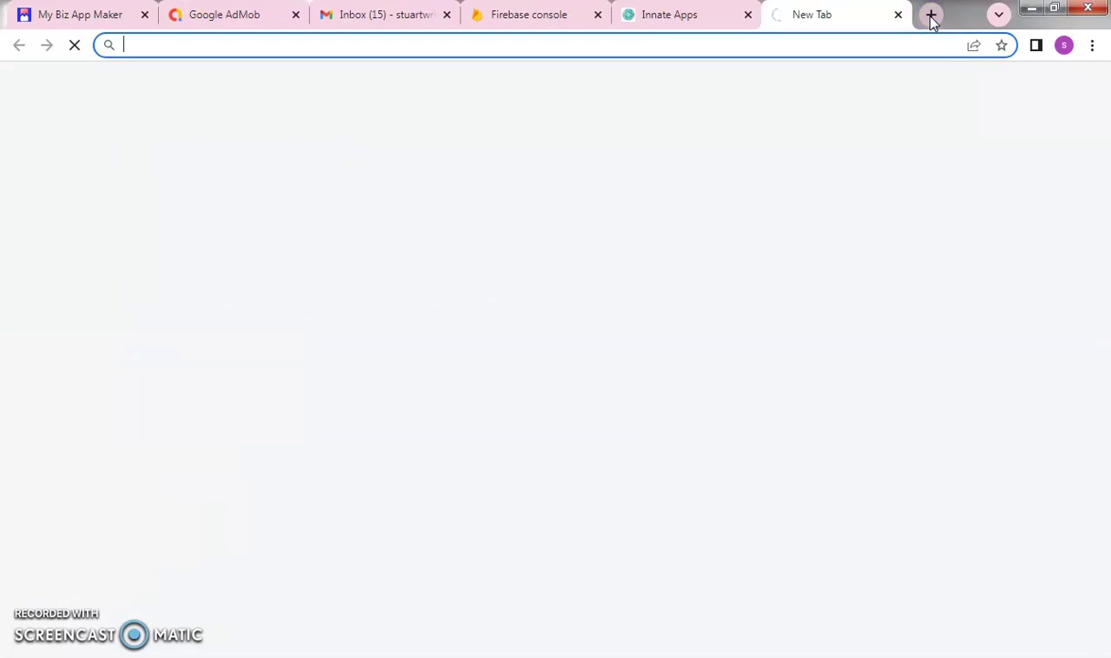
{"action": "type", "text": "doc"}
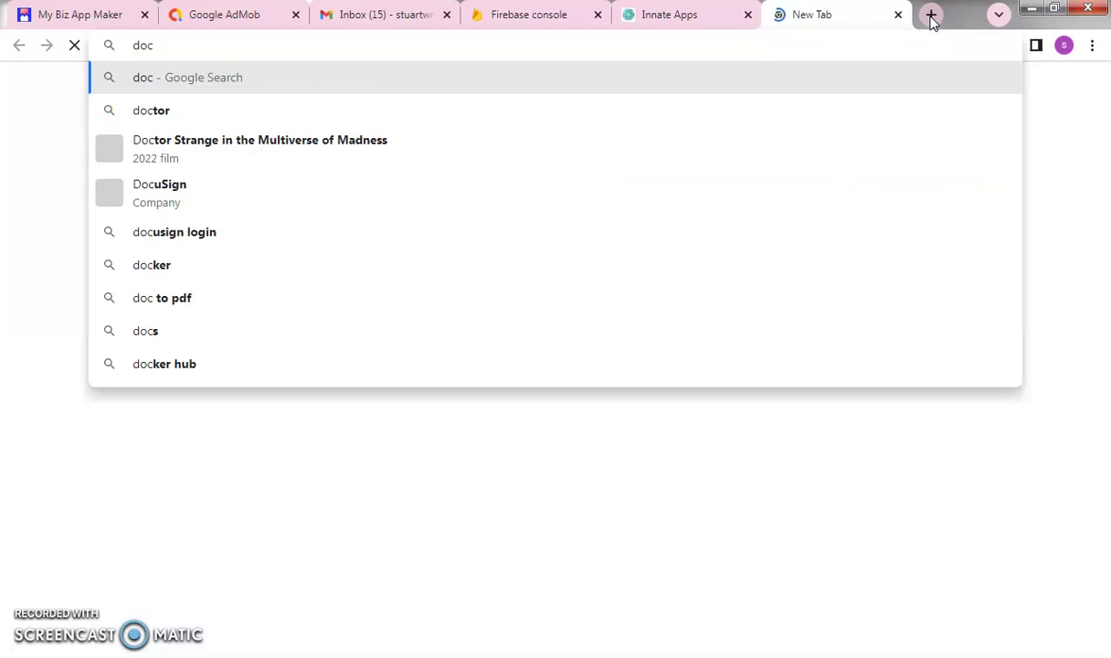
{"action": "type", "text": ".googl"}
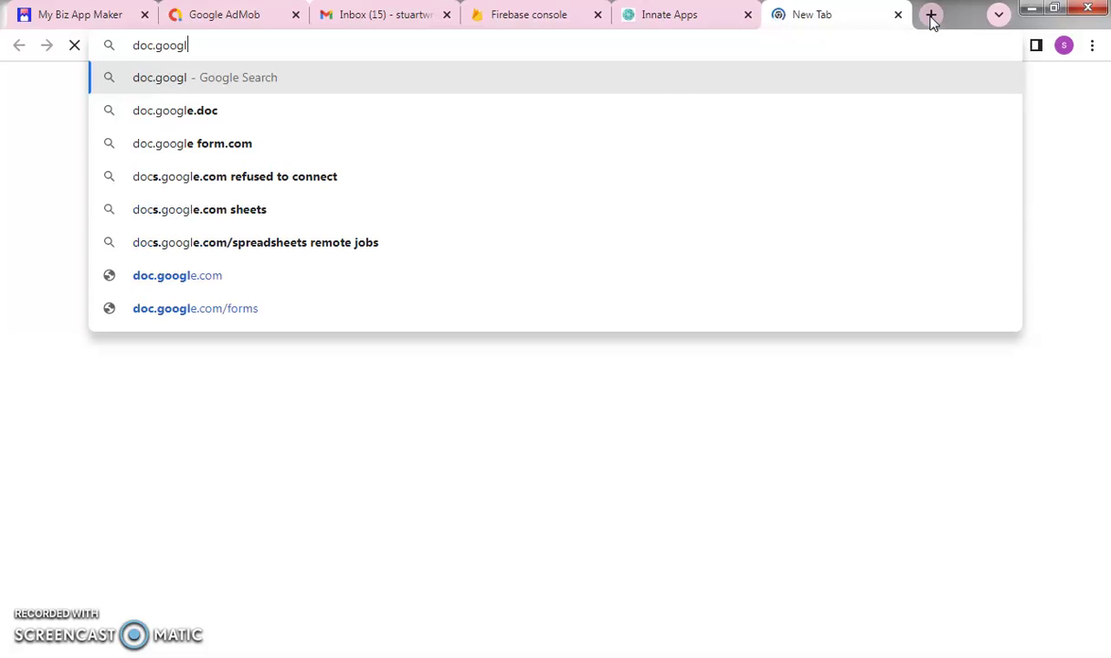
{"action": "left_click", "coordinate": [226, 277]}
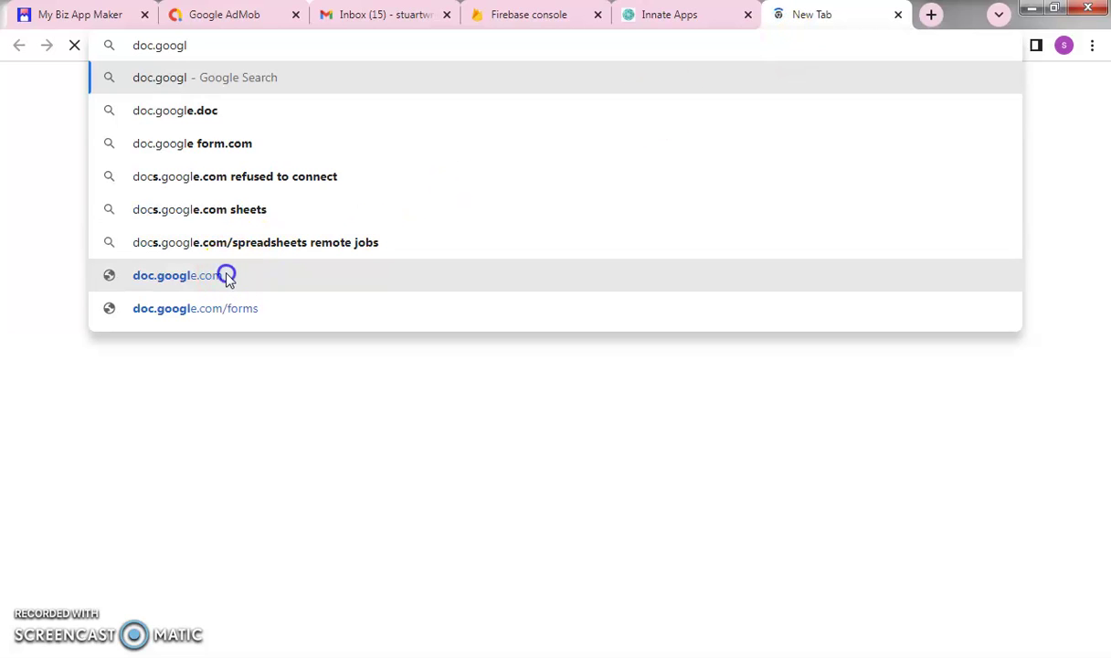
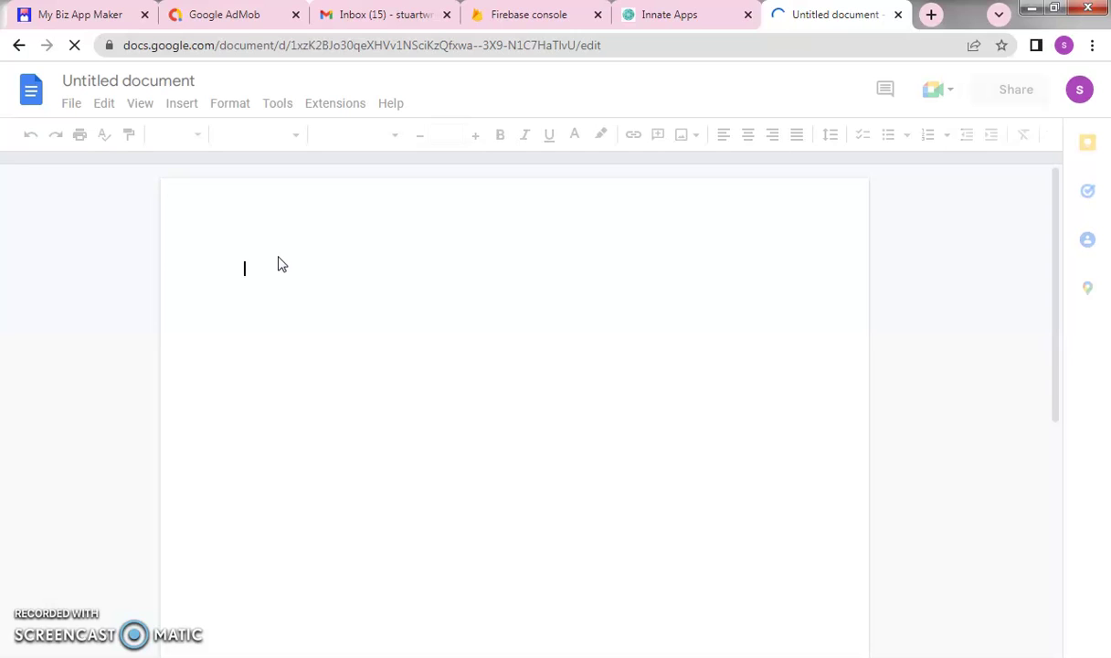
Step: Paste the Firebase console link into the notes document, then return to the Firebase page
{"action": "type", "text": "https://console.firebase.google.com/u/0/?pli=1"}
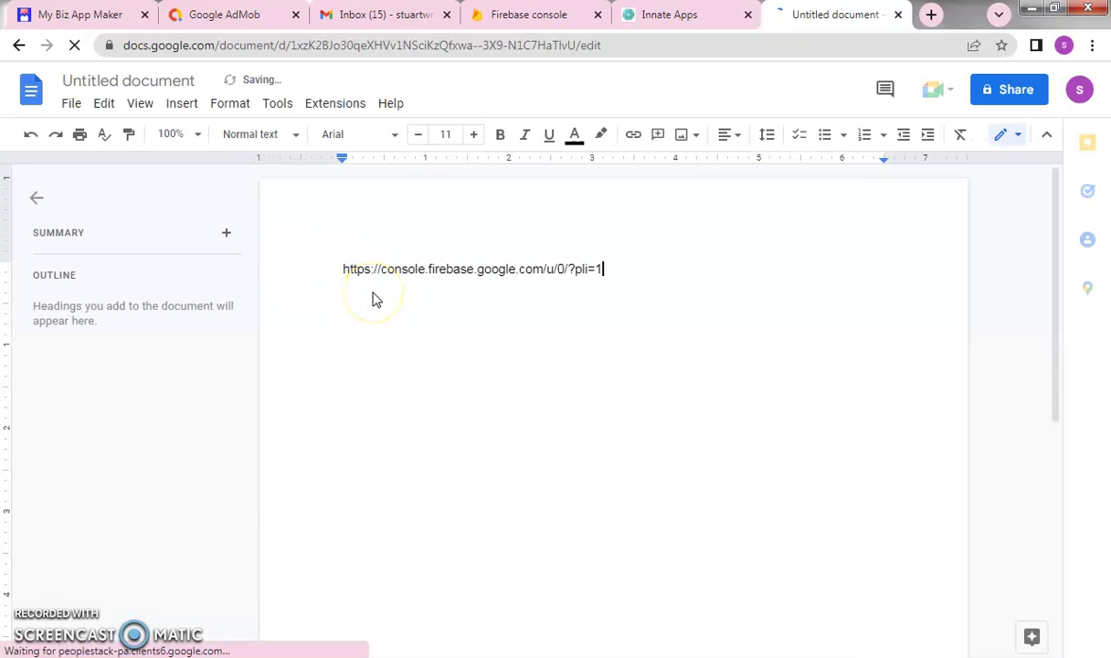
{"action": "key", "text": "Return"}
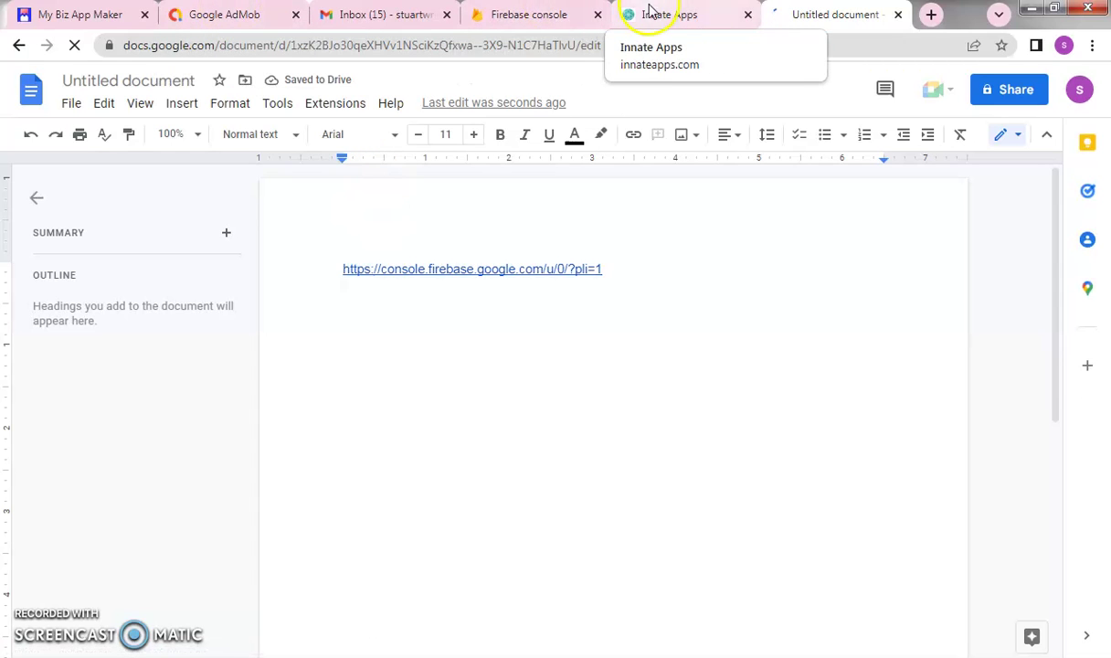
{"action": "left_click", "coordinate": [489, 14]}
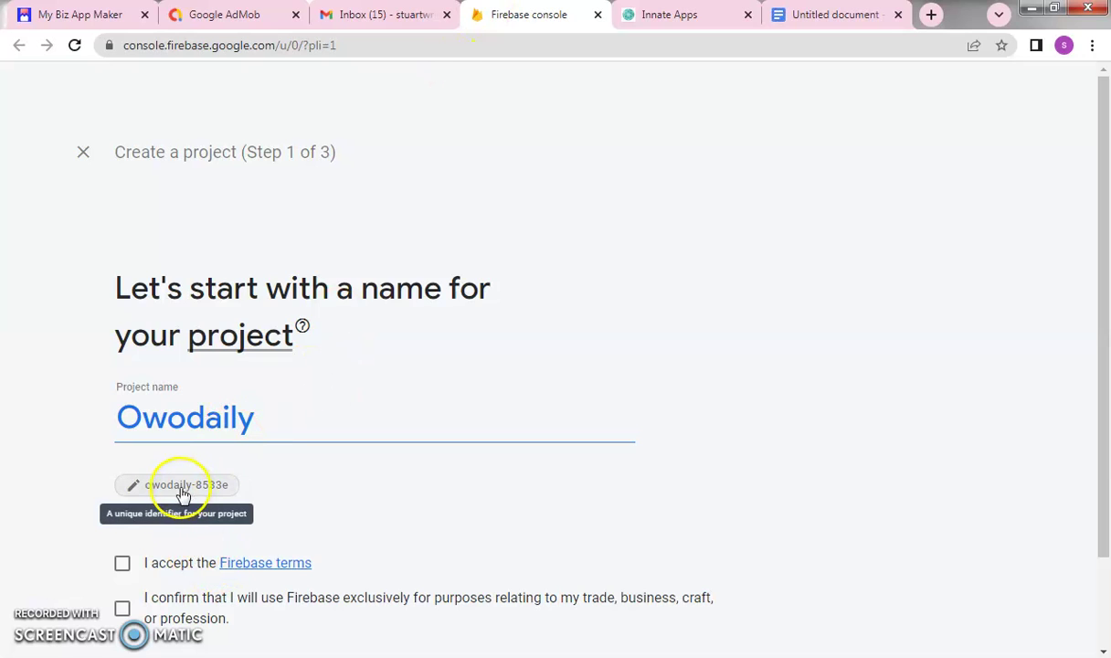
Step: Copy the Owodaily project ID owodaily-8533e from the project form and go back to the notes
{"action": "right_click", "coordinate": [141, 491]}
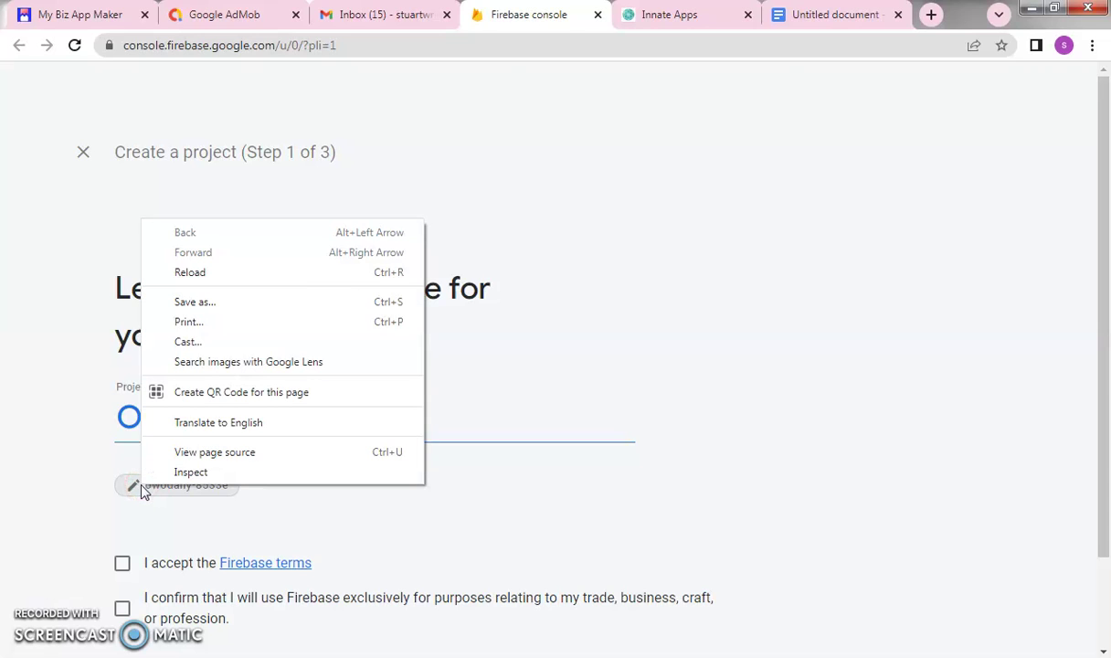
{"action": "left_click", "coordinate": [131, 521]}
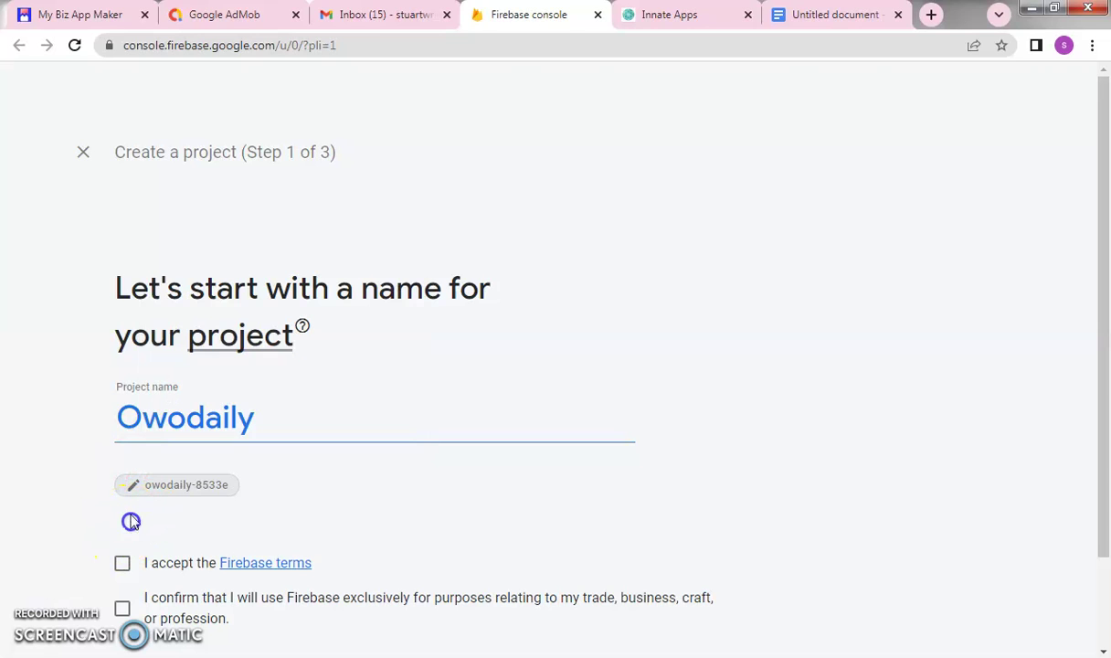
{"action": "left_click", "coordinate": [169, 490]}
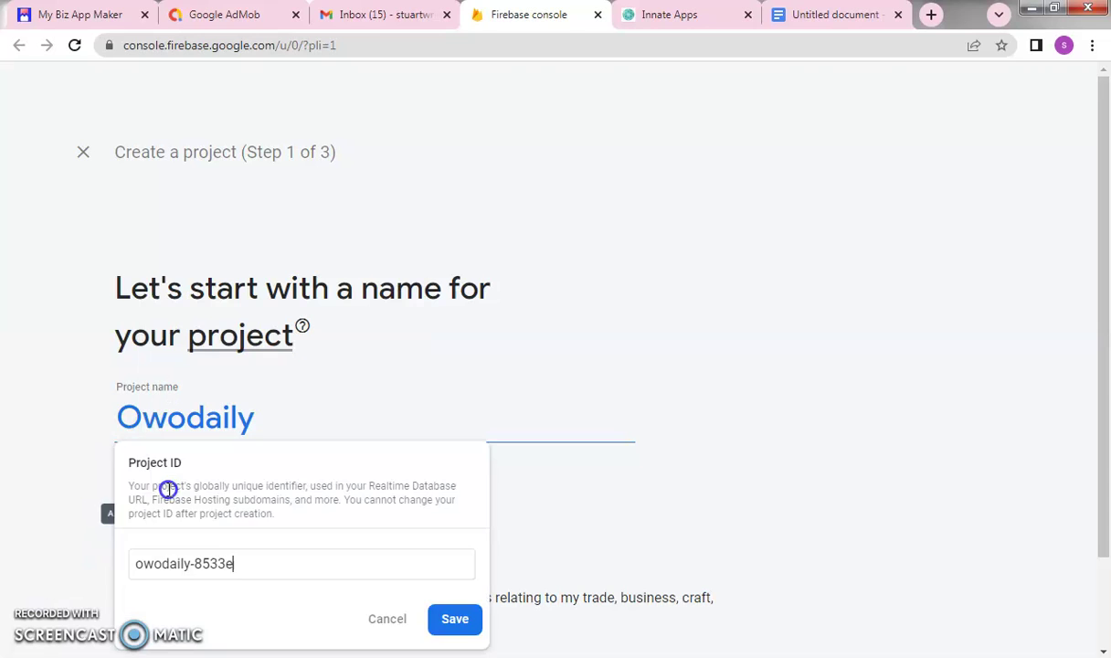
{"action": "triple_click", "coordinate": [307, 561]}
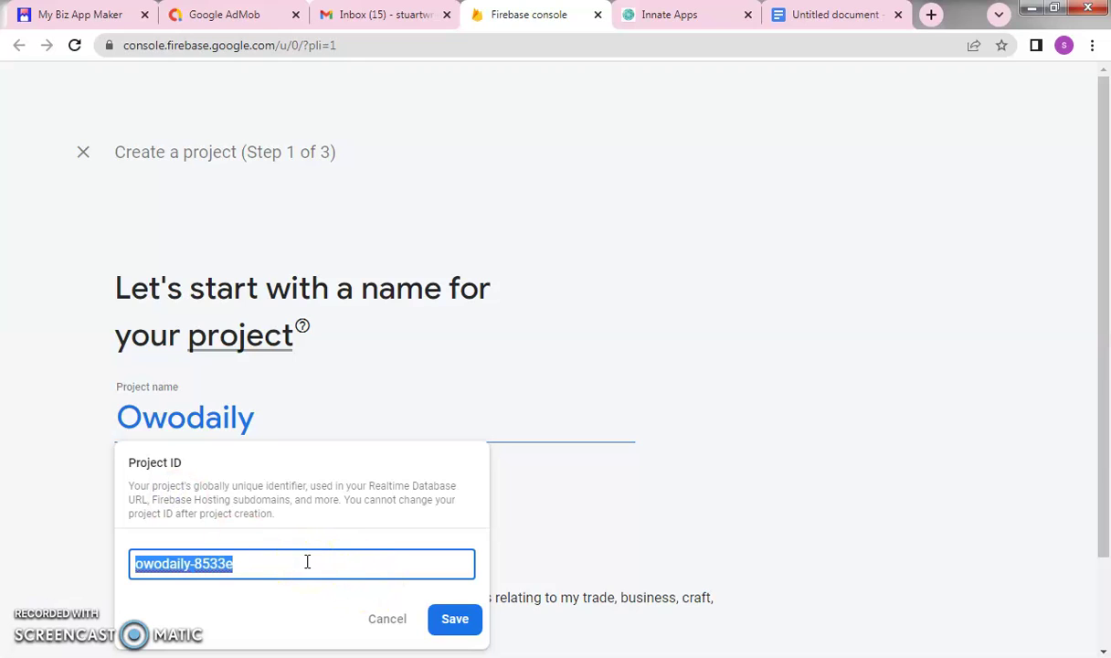
{"action": "left_click", "coordinate": [457, 619]}
{"action": "left_click", "coordinate": [807, 11]}
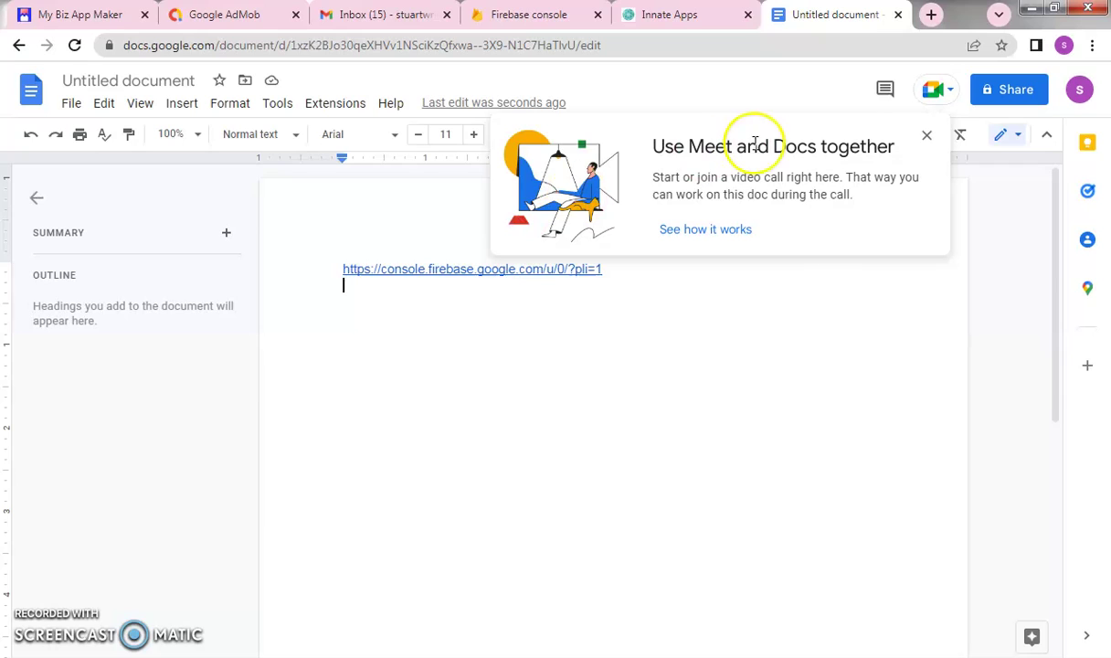
Step: Paste owodaily-8533e on the empty line beneath the Firebase link in the notes
{"action": "left_click", "coordinate": [927, 135]}
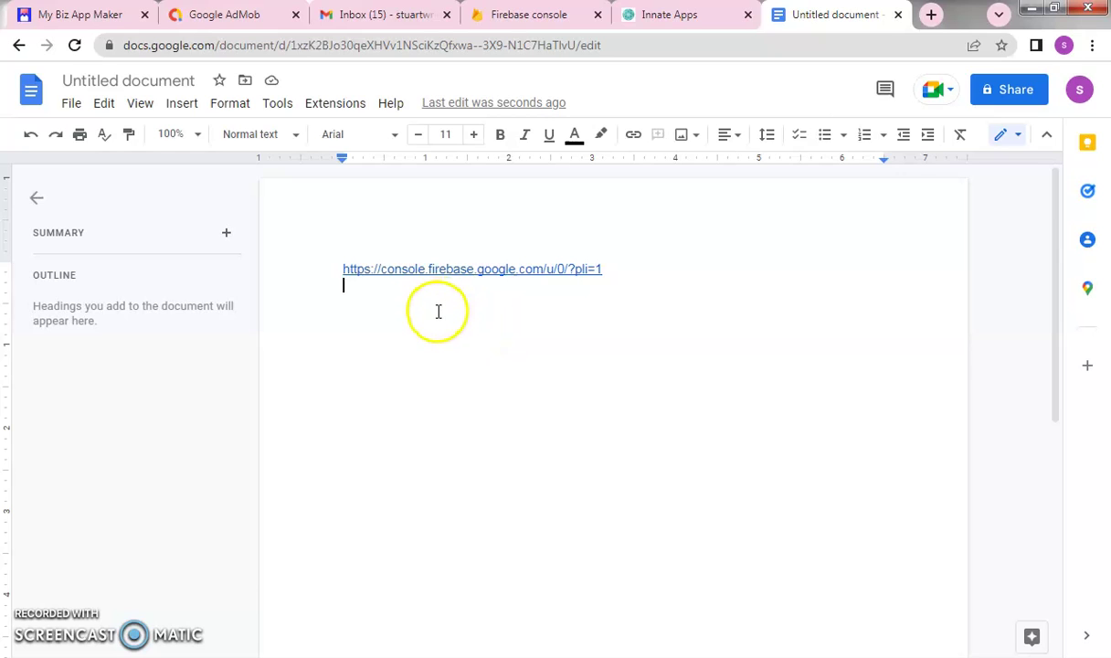
{"action": "right_click", "coordinate": [374, 291]}
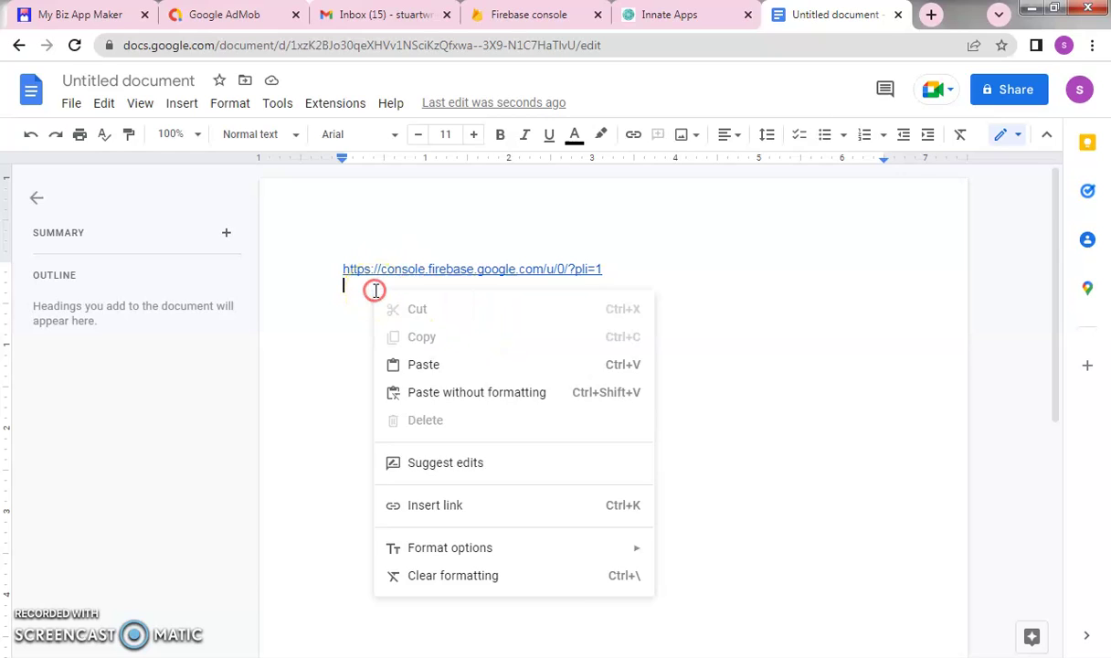
{"action": "left_click", "coordinate": [416, 362]}
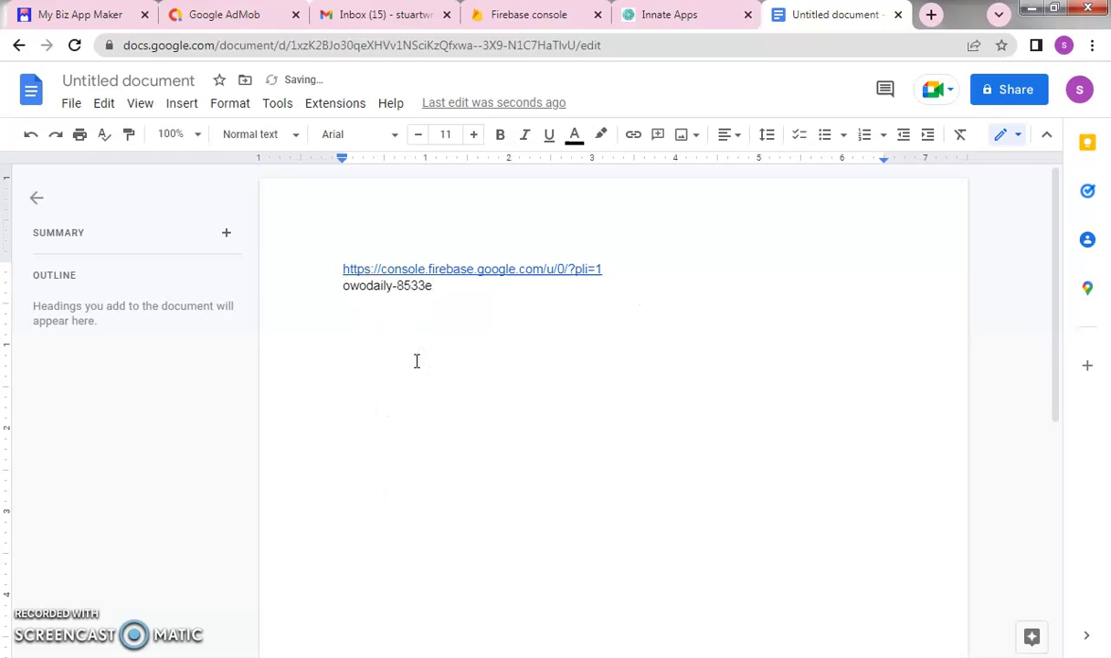
{"action": "left_click", "coordinate": [671, 14]}
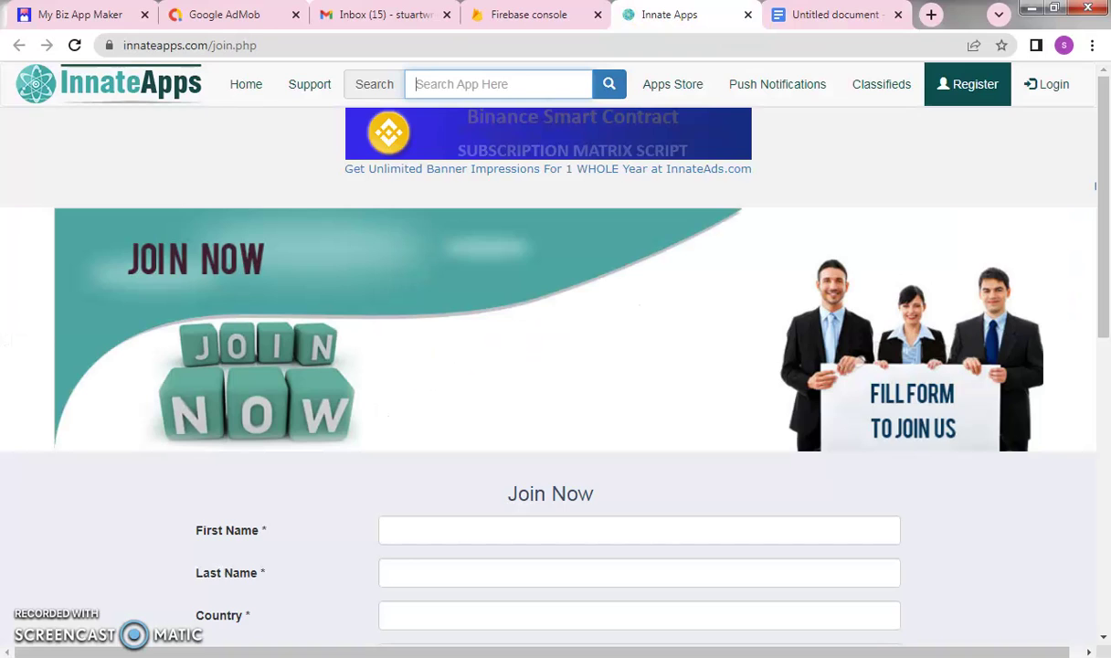
Step: Accept the Firebase terms, confirm business use, and continue to the Google Analytics step
{"action": "left_click", "coordinate": [529, 15]}
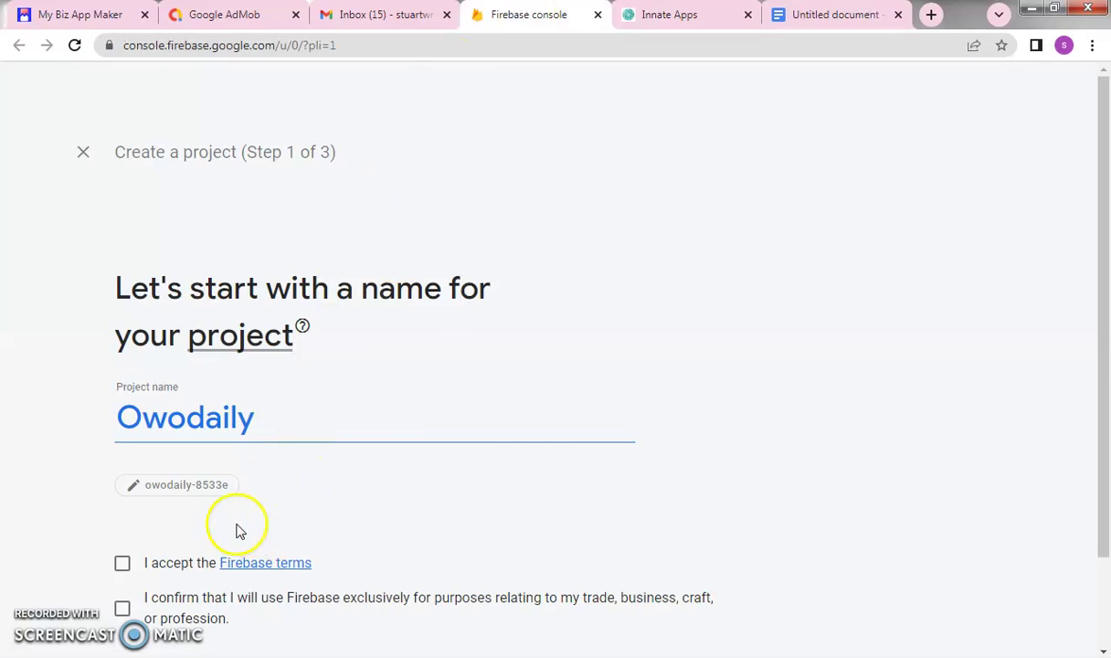
{"action": "left_click_drag", "start_coordinate": [1097, 240], "coordinate": [1099, 334]}
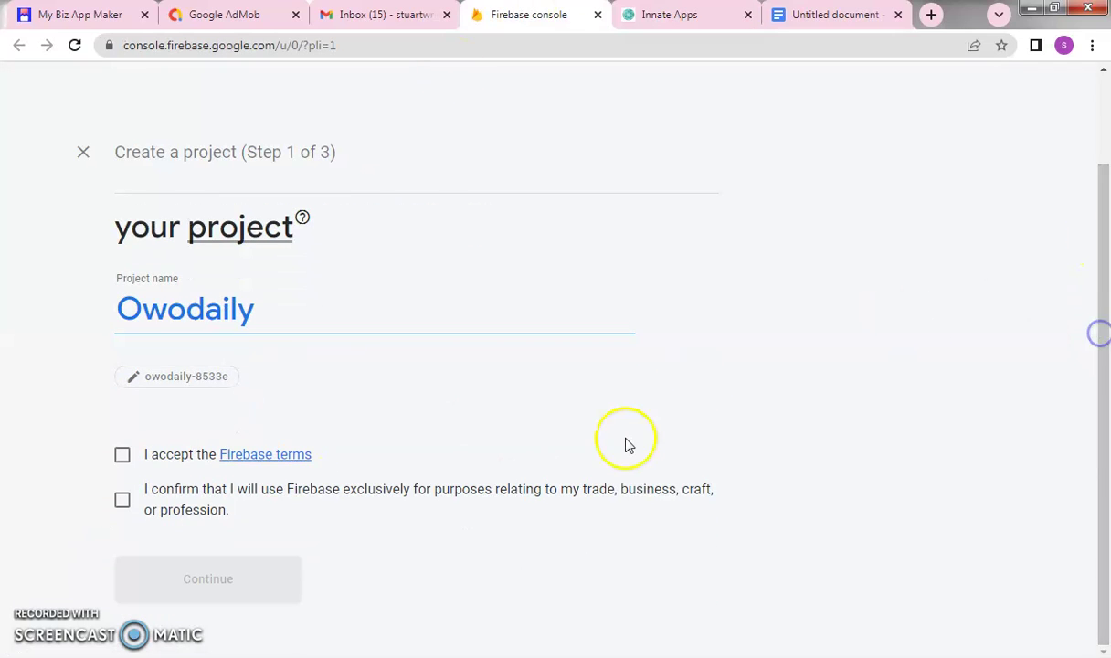
{"action": "left_click", "coordinate": [123, 456]}
{"action": "left_click", "coordinate": [121, 500]}
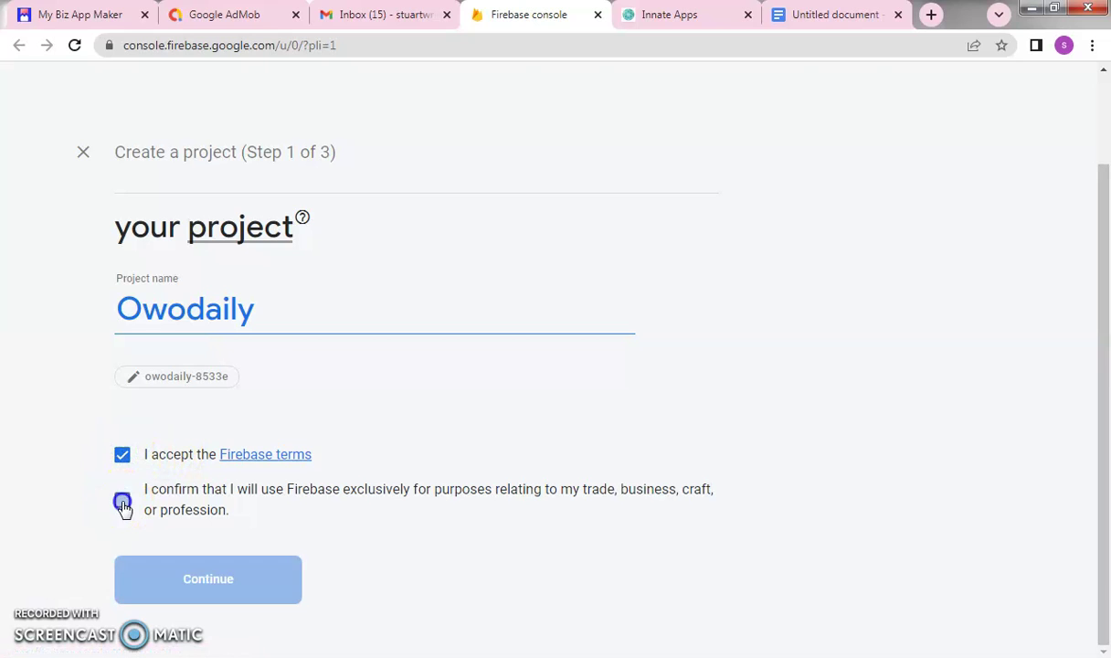
{"action": "left_click", "coordinate": [186, 592]}
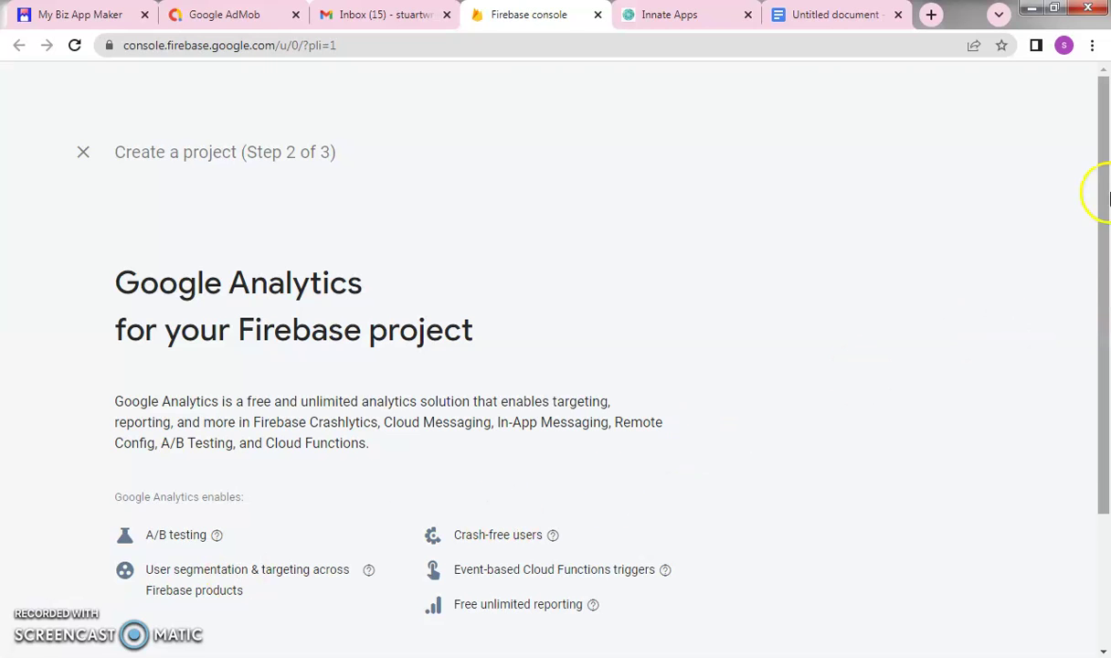
Step: Keep Google Analytics enabled, accept its terms with United States location, and create the project
{"action": "left_click_drag", "start_coordinate": [1103, 149], "coordinate": [1105, 286]}
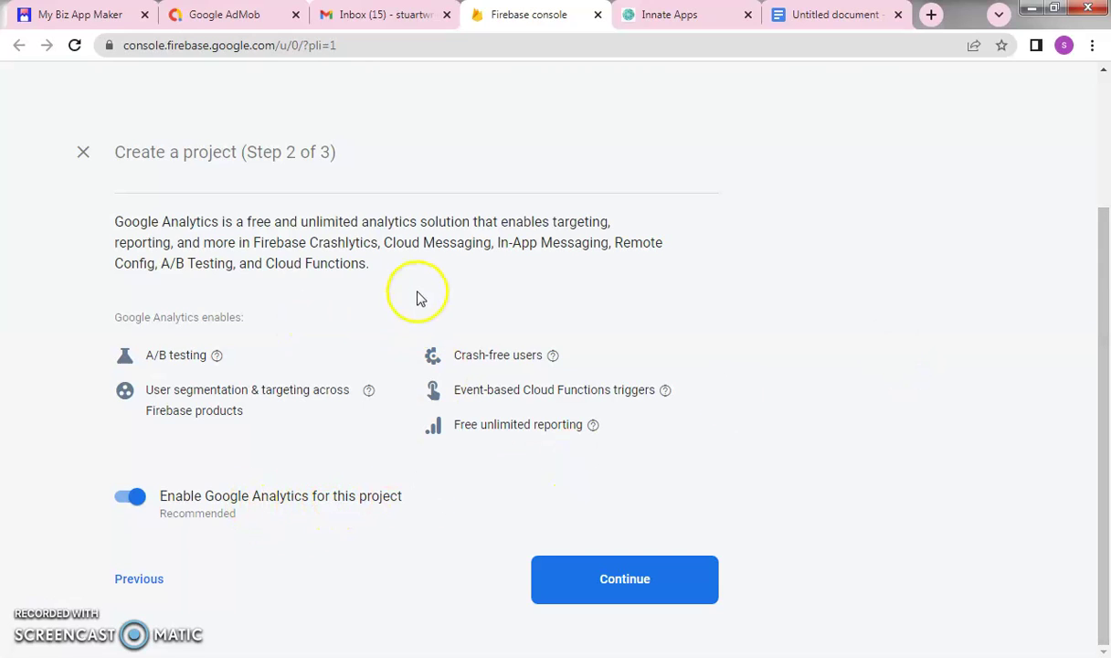
{"action": "left_click", "coordinate": [625, 583]}
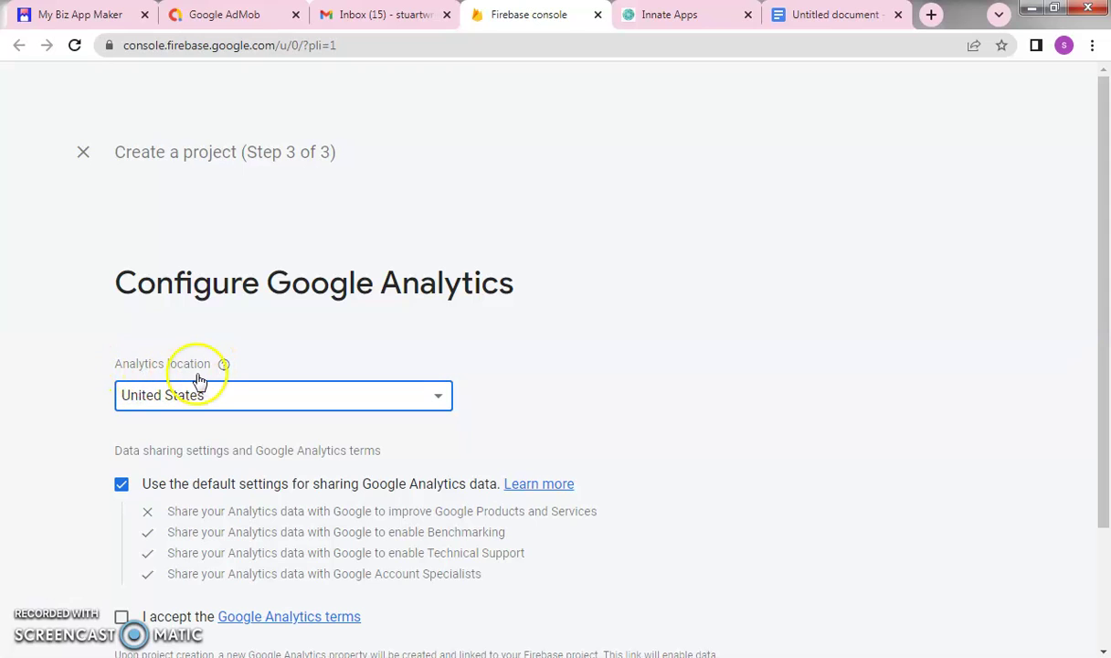
{"action": "left_click_drag", "start_coordinate": [1105, 304], "coordinate": [1105, 432]}
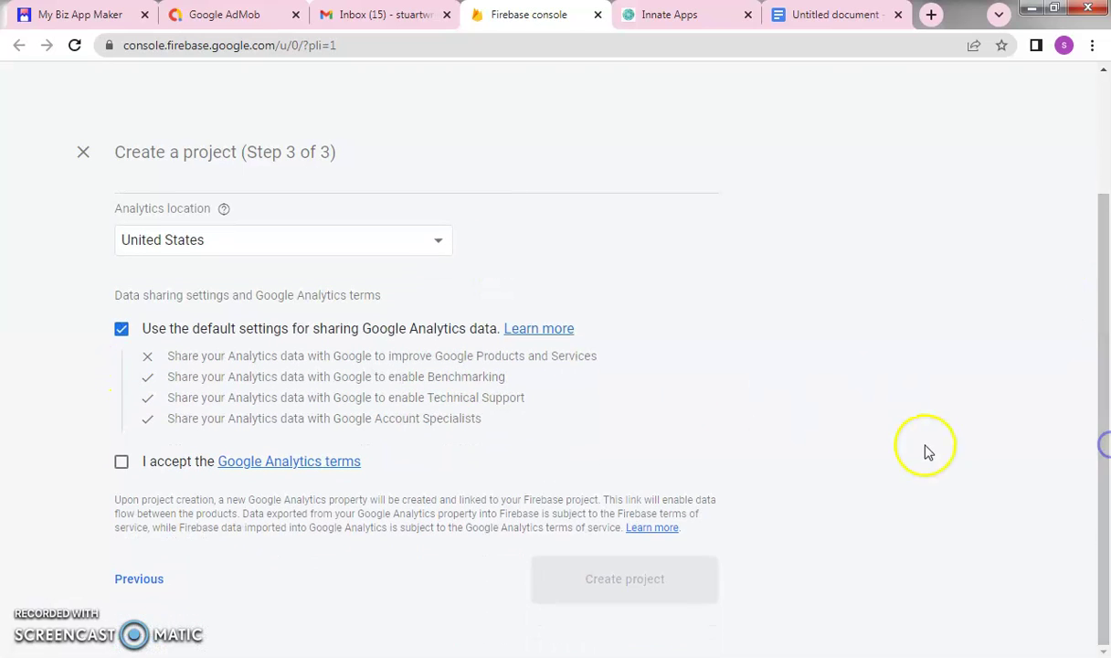
{"action": "left_click", "coordinate": [120, 461]}
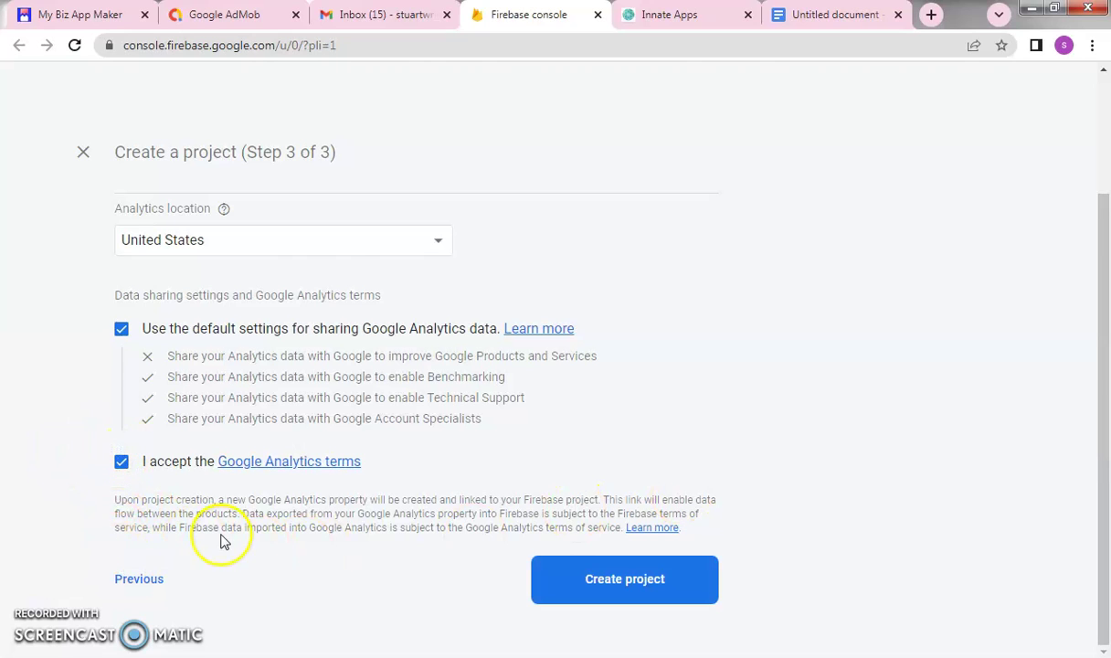
{"action": "left_click", "coordinate": [311, 241]}
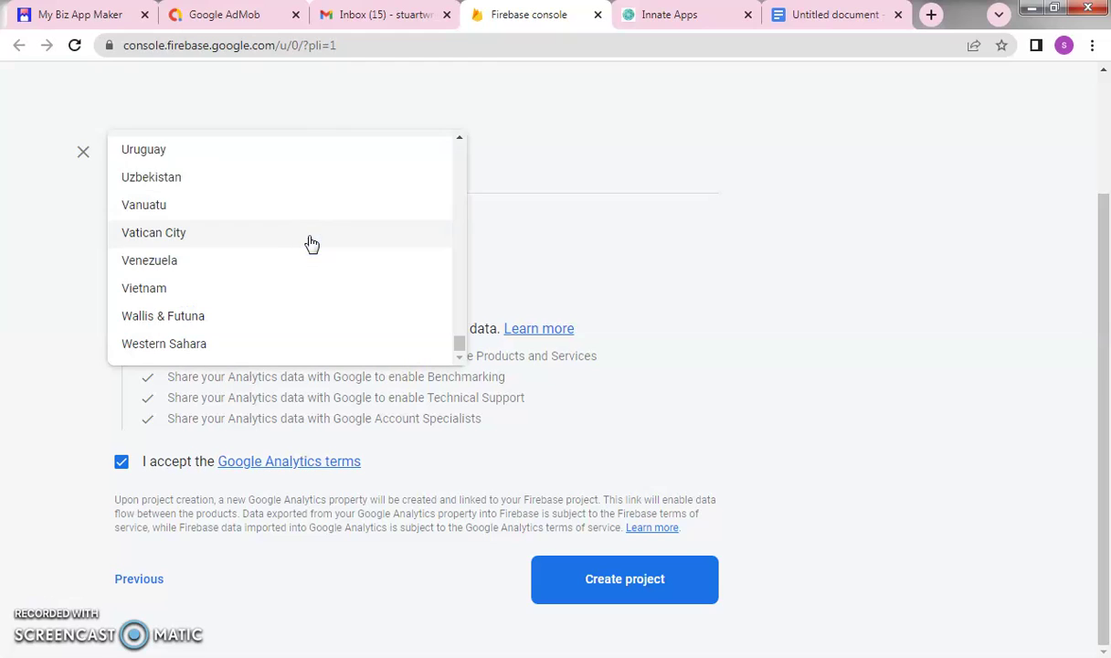
{"action": "left_click", "coordinate": [598, 191]}
{"action": "left_click", "coordinate": [620, 581]}
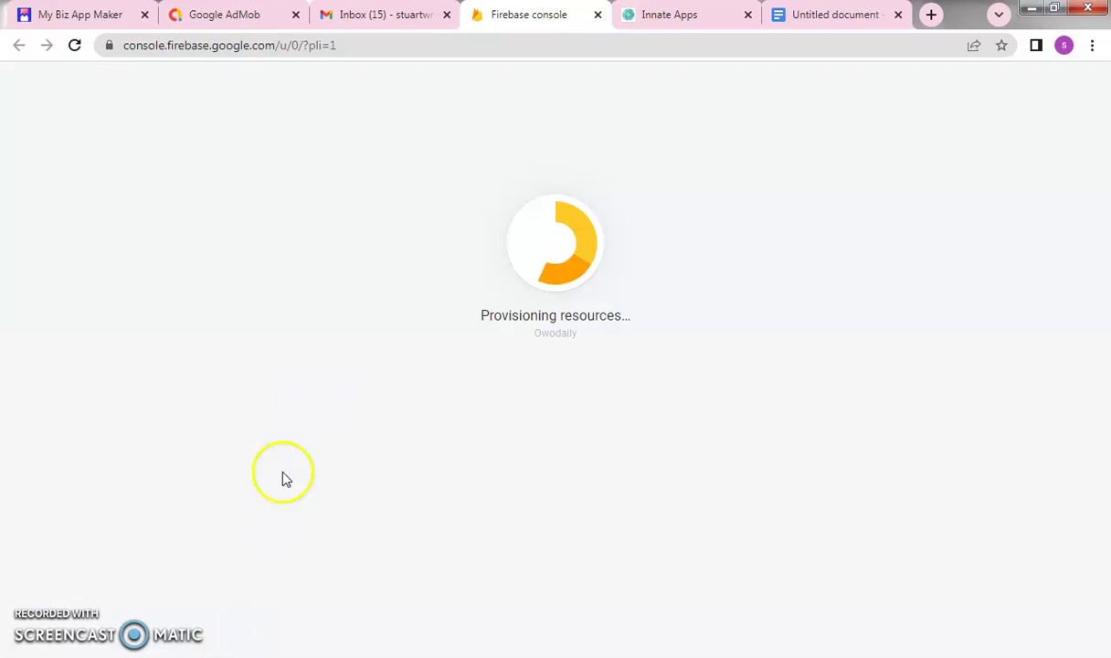
Step: Review the PDF guide's Android registration steps, then return to the Firebase console
{"action": "key", "text": "alt+Tab"}
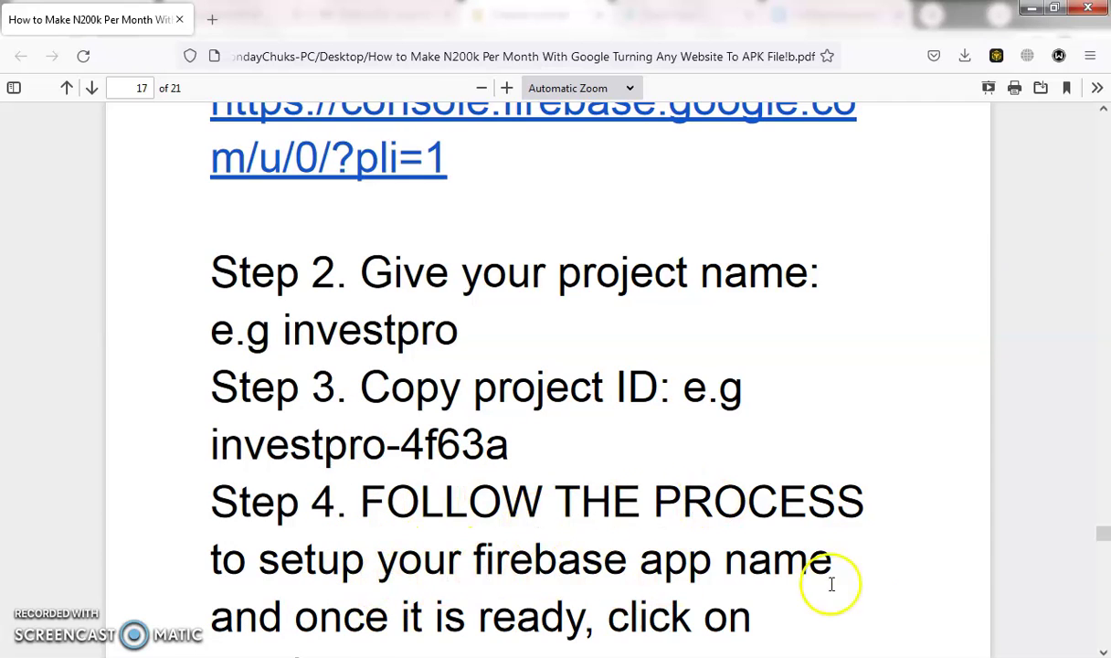
{"action": "left_click_drag", "start_coordinate": [1104, 537], "coordinate": [1103, 553]}
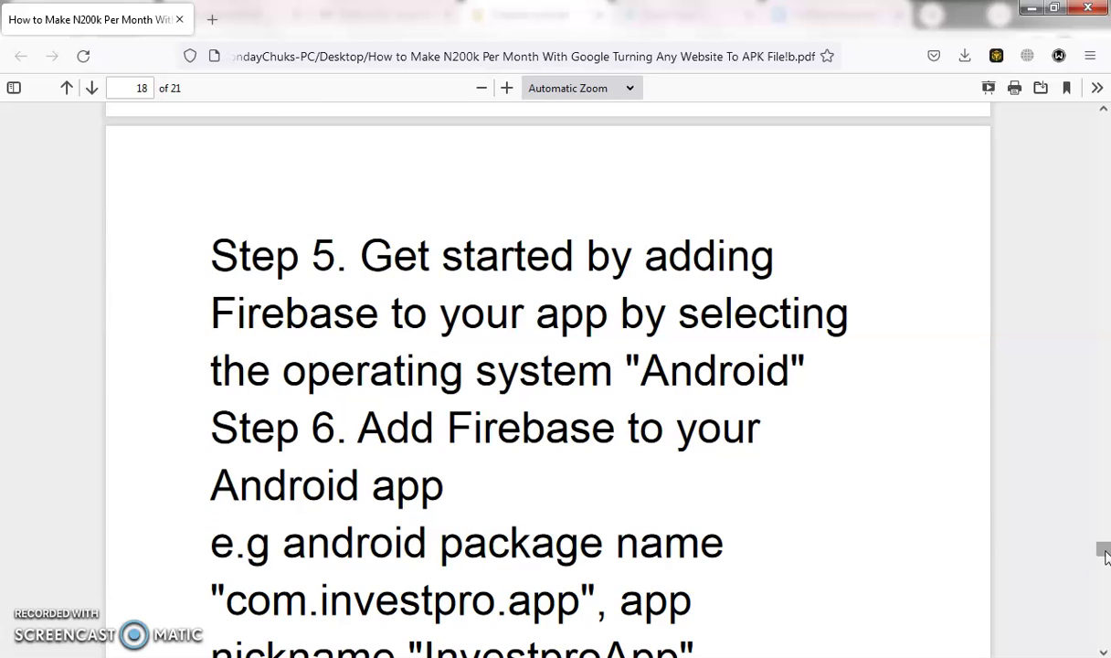
{"action": "left_click_drag", "start_coordinate": [1104, 557], "coordinate": [1105, 561]}
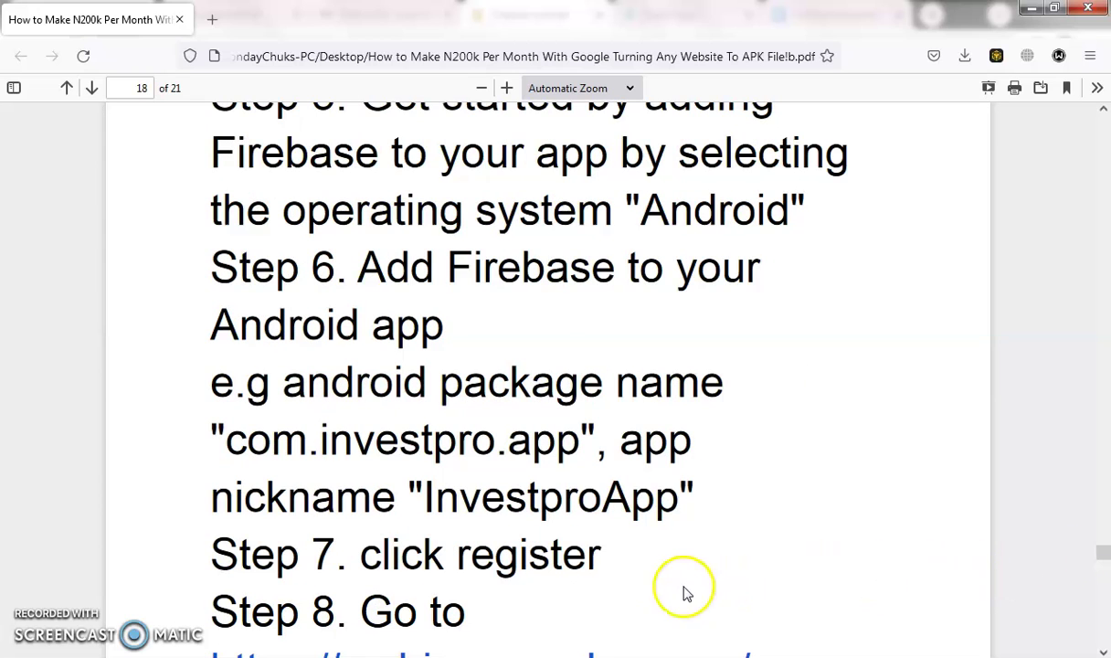
{"action": "key", "text": "alt+Tab"}
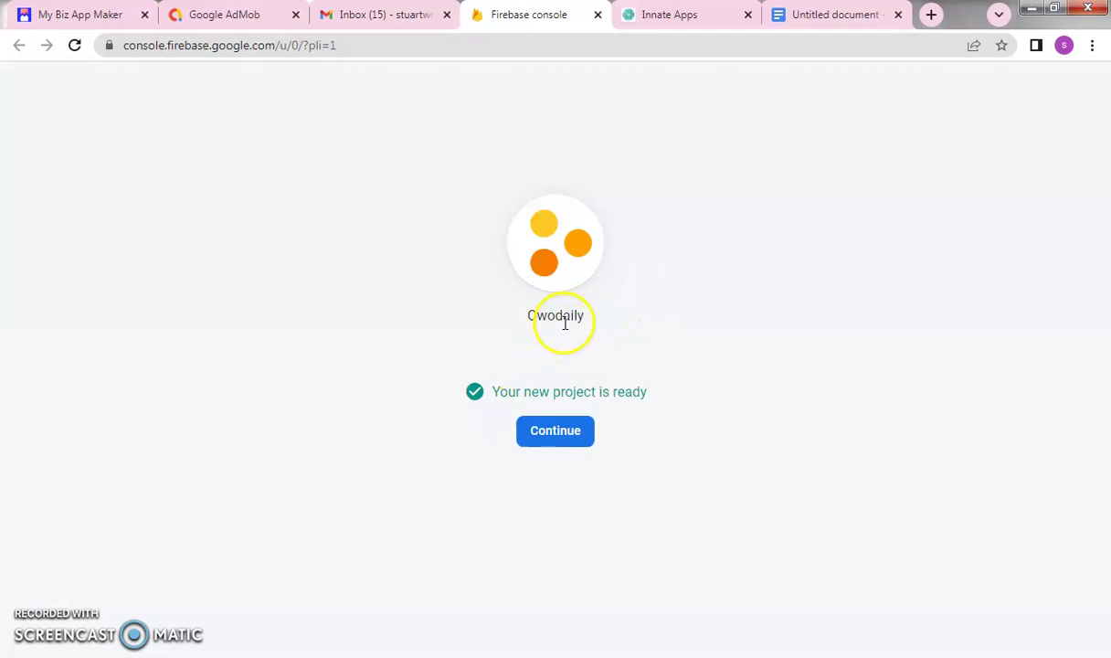
Step: Open the new Owodaily project, dismiss the email-updates banner, and choose to add an Android app
{"action": "left_click", "coordinate": [562, 434]}
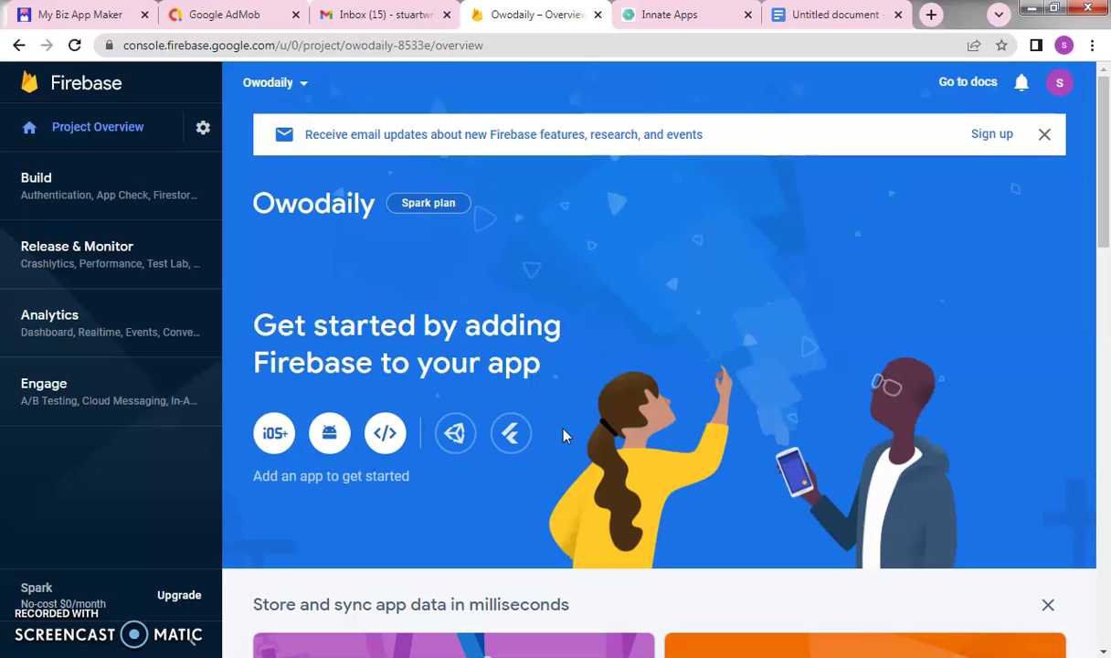
{"action": "left_click", "coordinate": [1044, 134]}
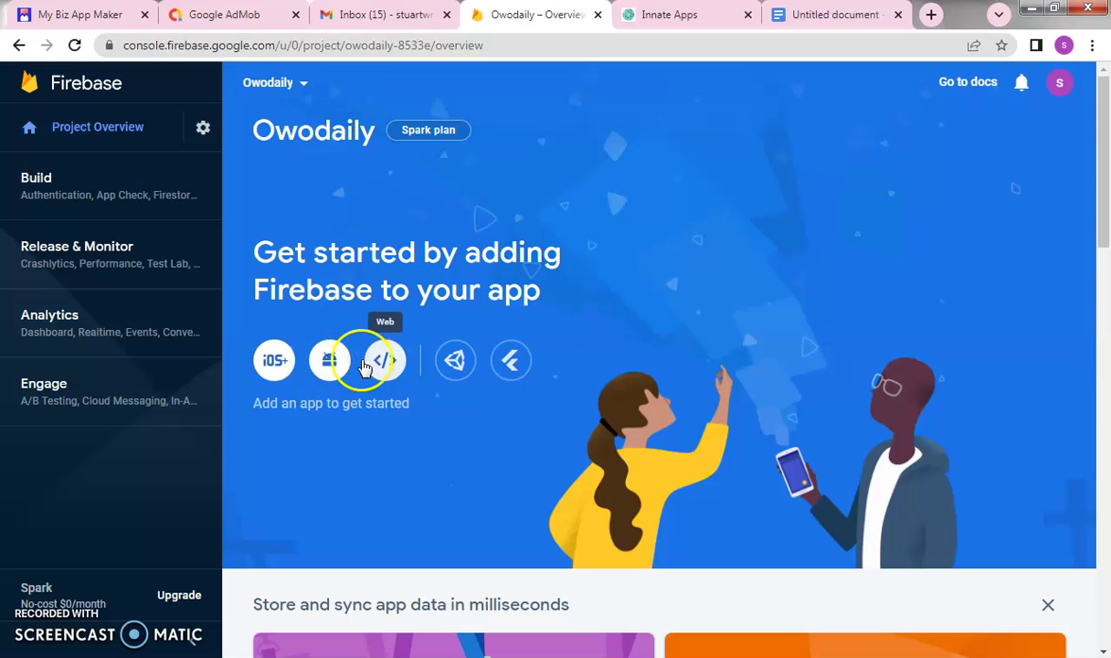
{"action": "left_click", "coordinate": [329, 360]}
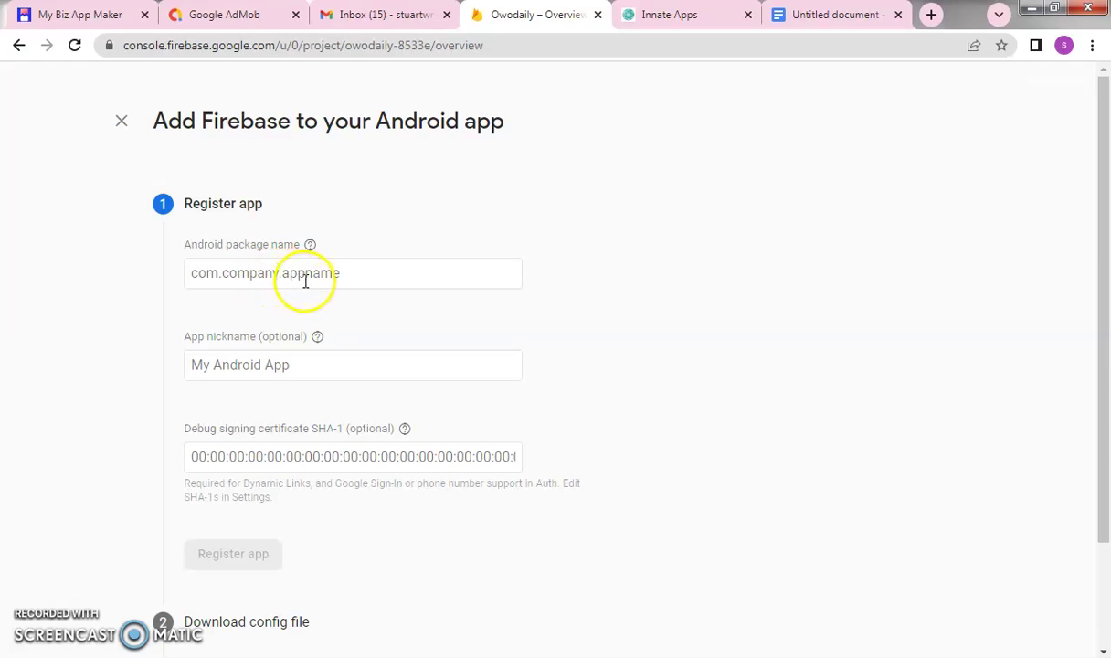
Step: Register the Android app with package name com.owodaily.app and nickname Owodaily App
{"action": "left_click", "coordinate": [276, 277]}
{"action": "type", "text": "com"}
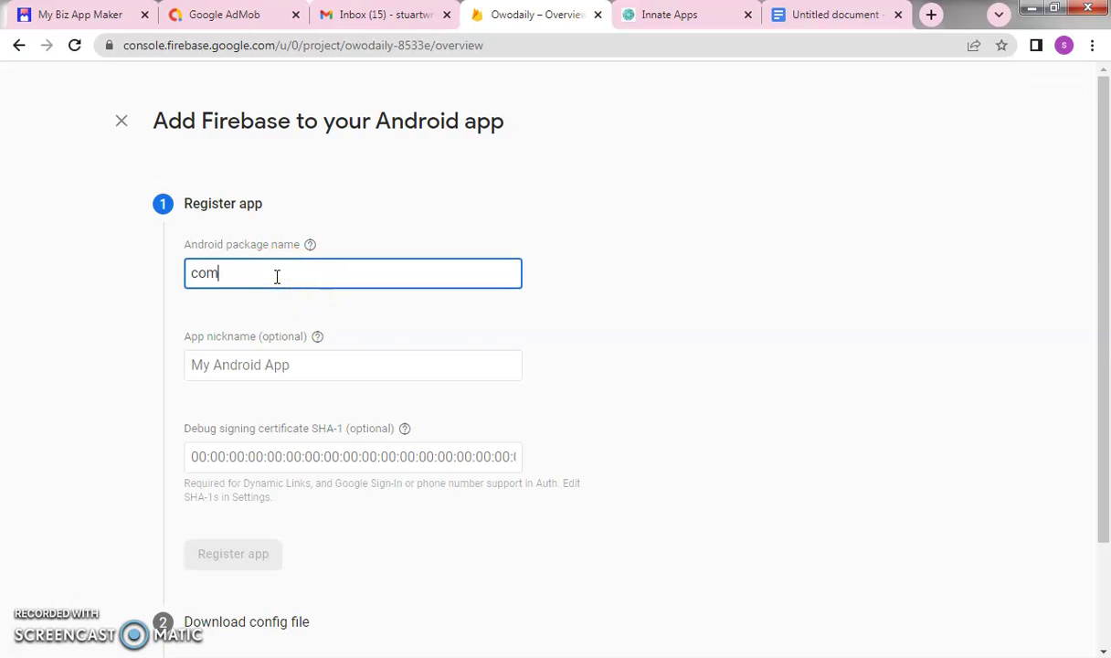
{"action": "type", "text": "."}
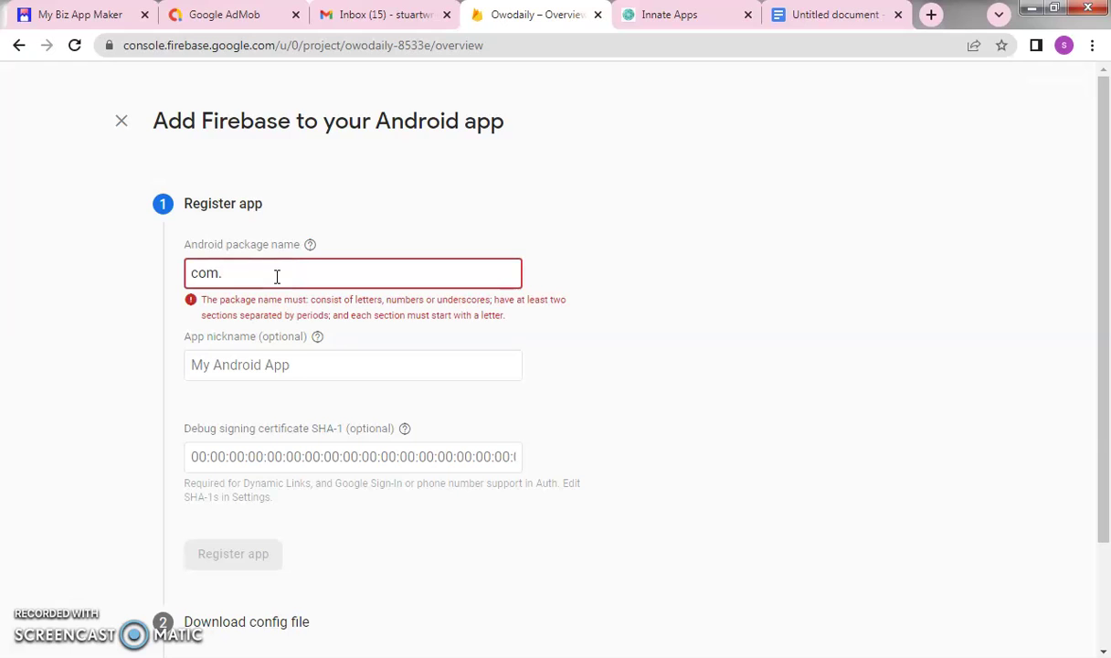
{"action": "type", "text": "owoda"}
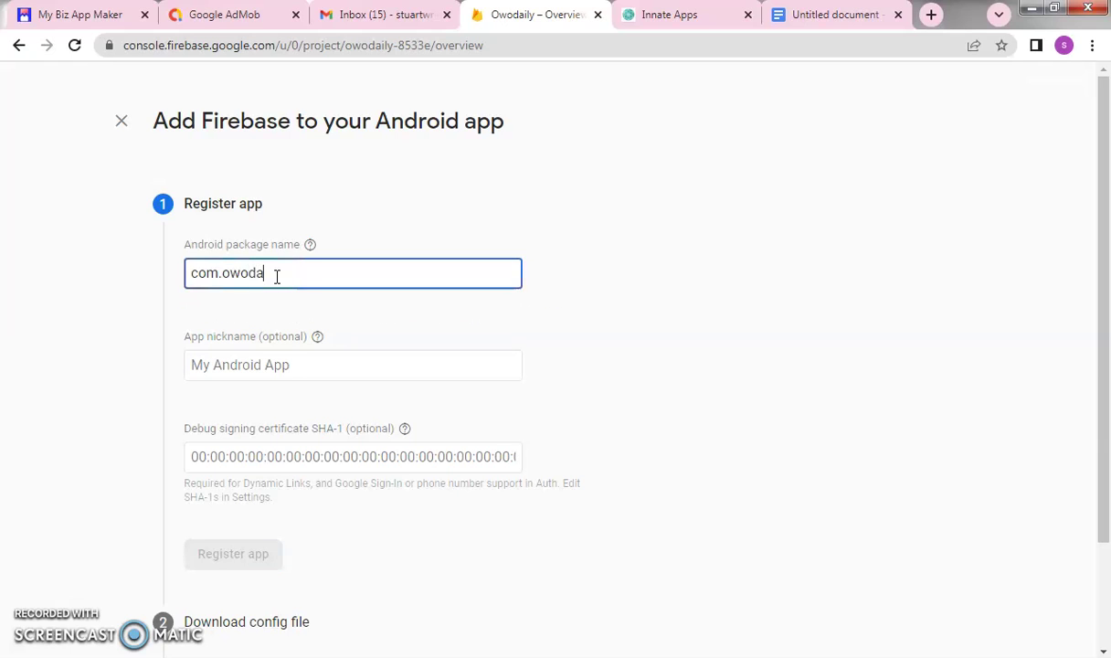
{"action": "type", "text": "ily"}
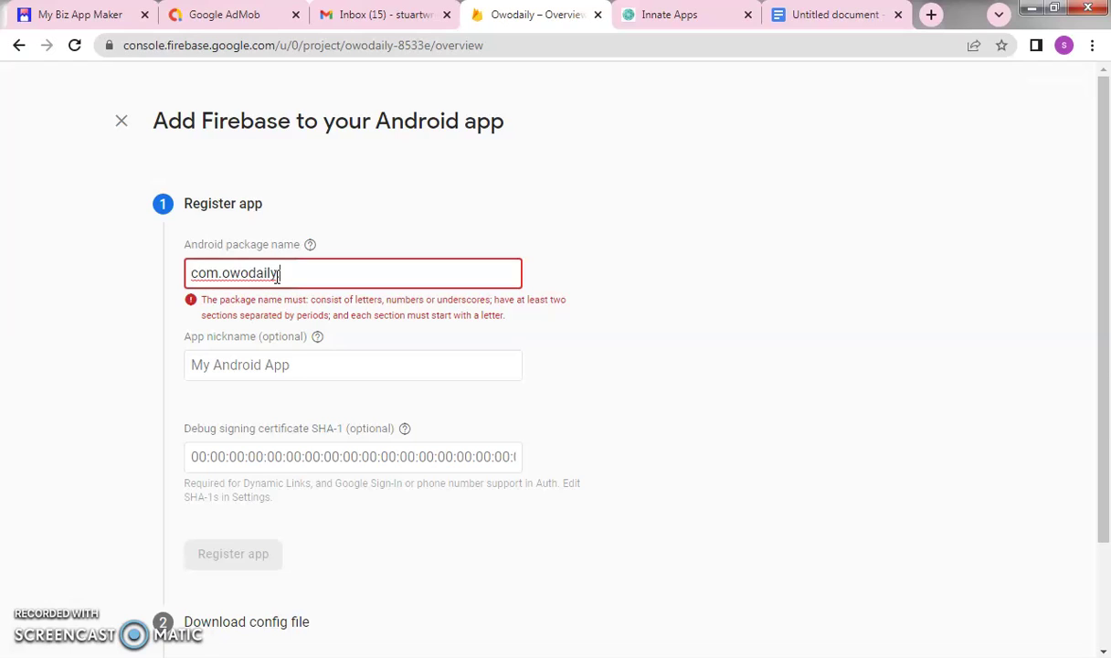
{"action": "key", "text": "BackSpace"}
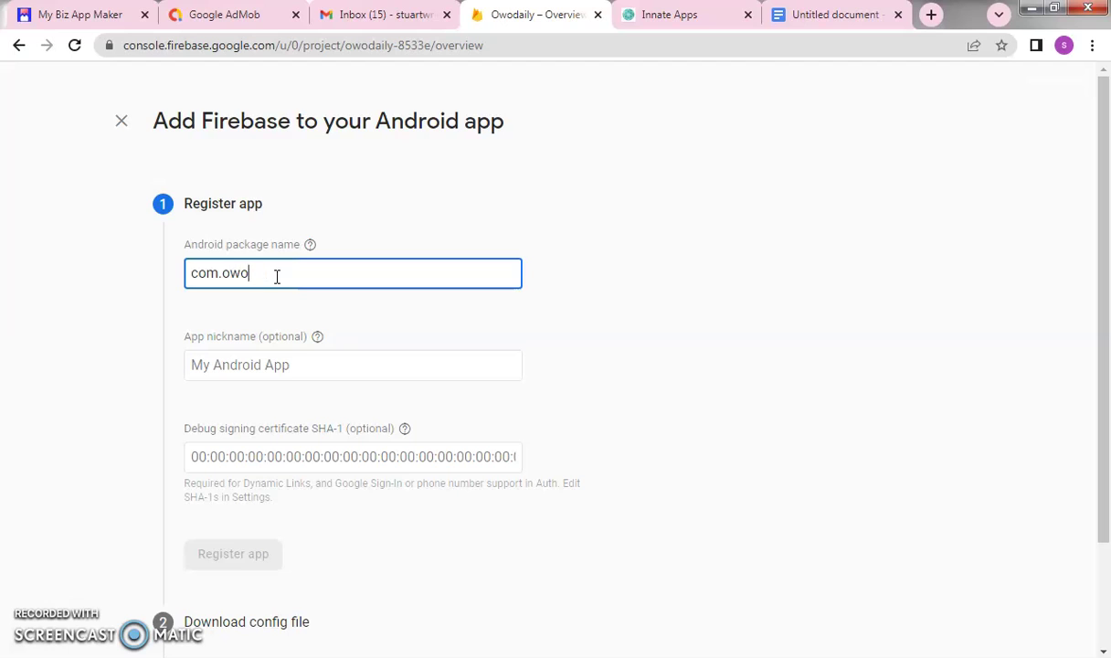
{"action": "key", "text": "BackSpace"}
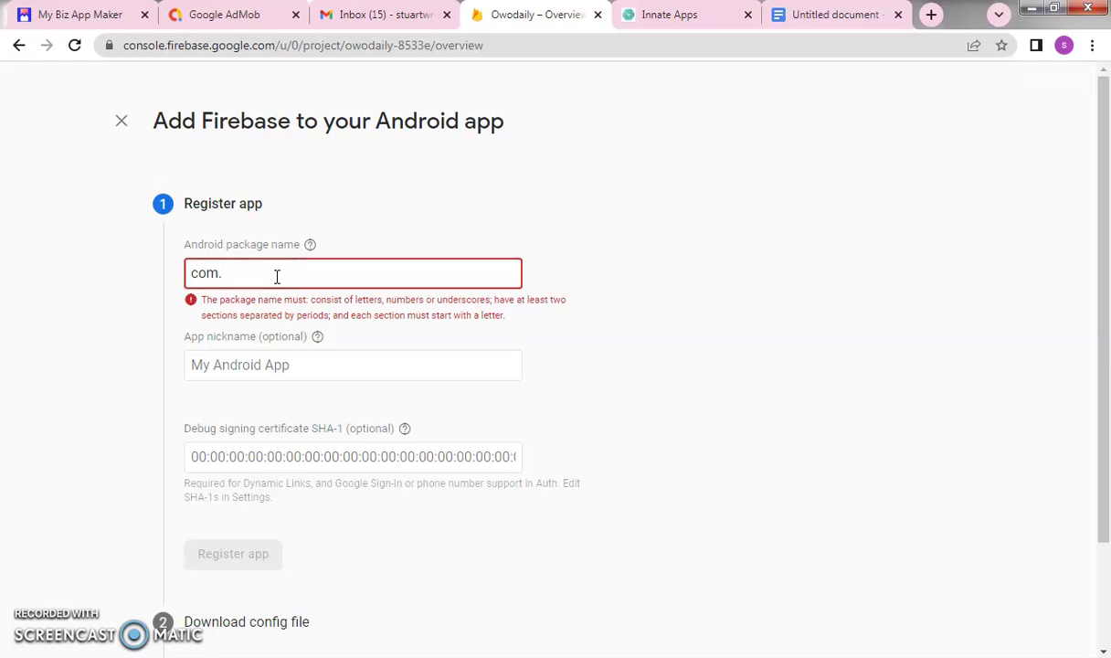
{"action": "type", "text": "owodaily.app"}
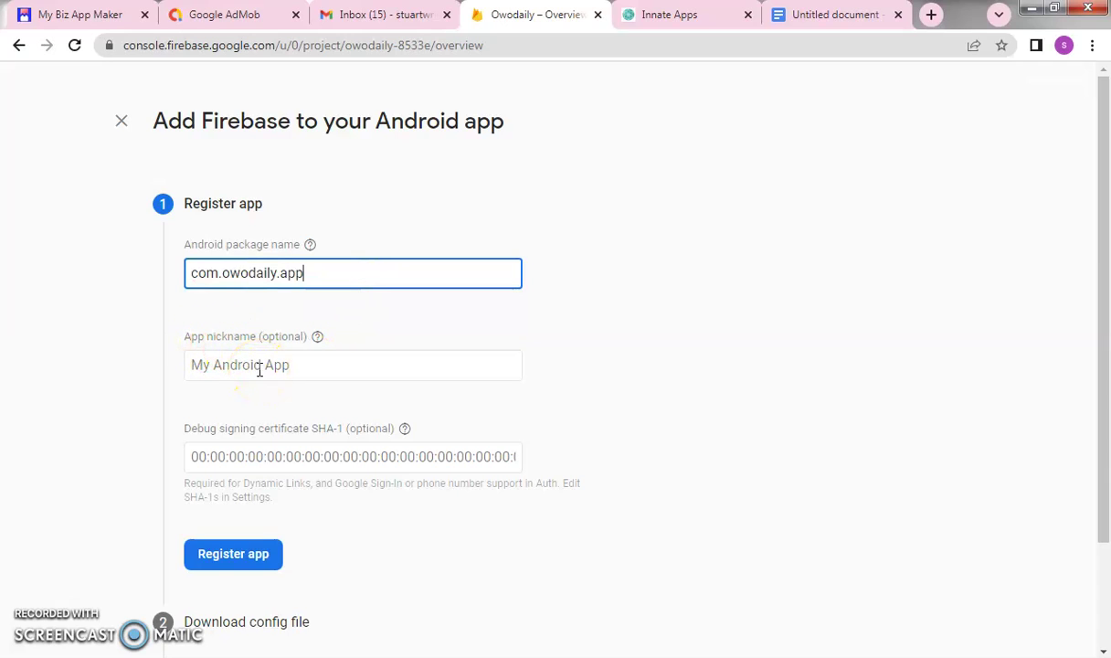
{"action": "left_click", "coordinate": [259, 369]}
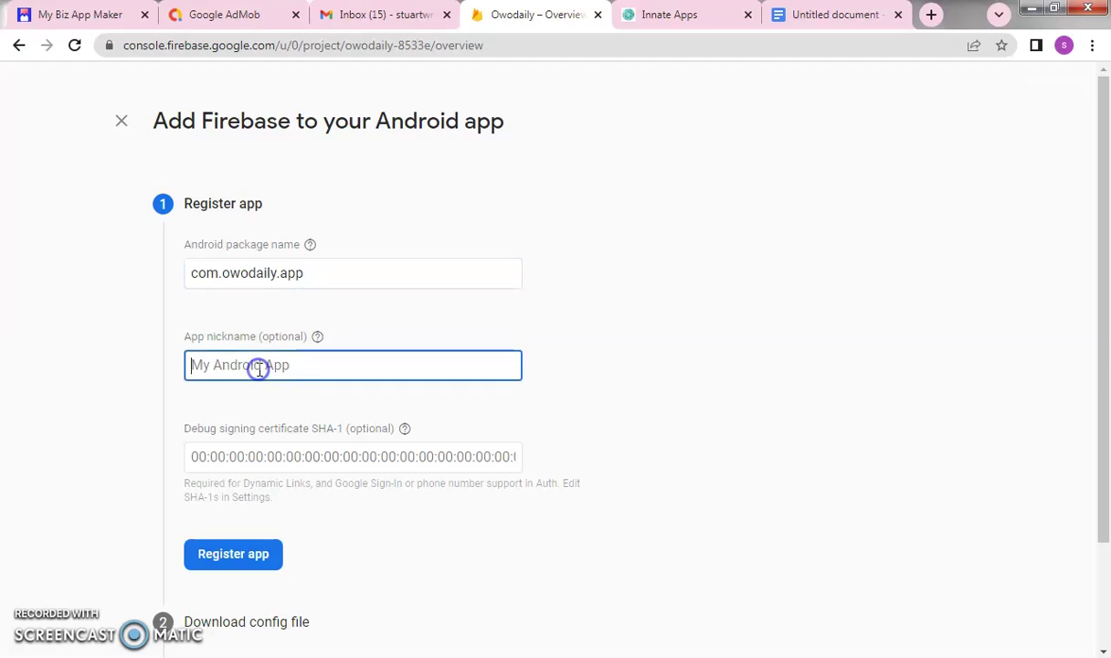
{"action": "type", "text": "Owodaily App"}
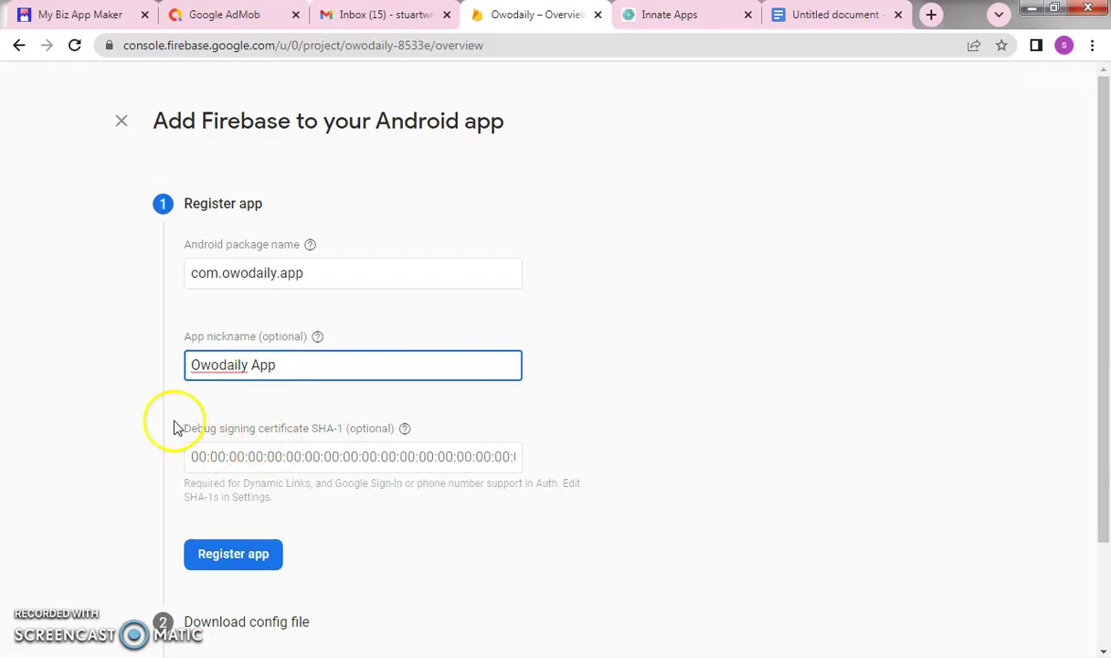
{"action": "left_click", "coordinate": [171, 420]}
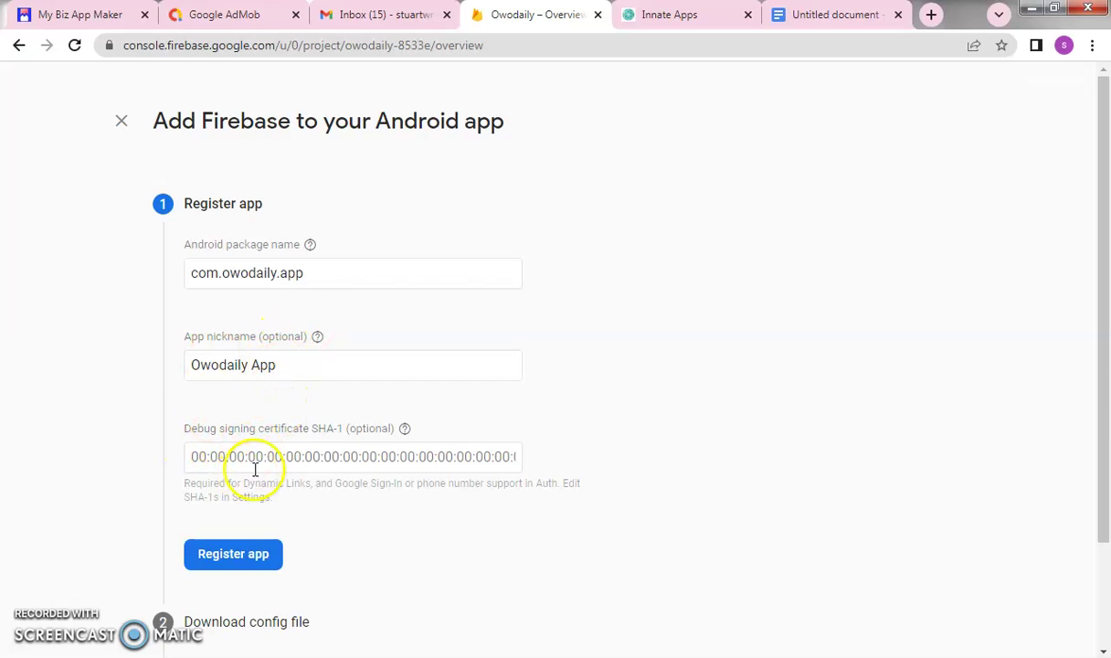
{"action": "left_click", "coordinate": [233, 554]}
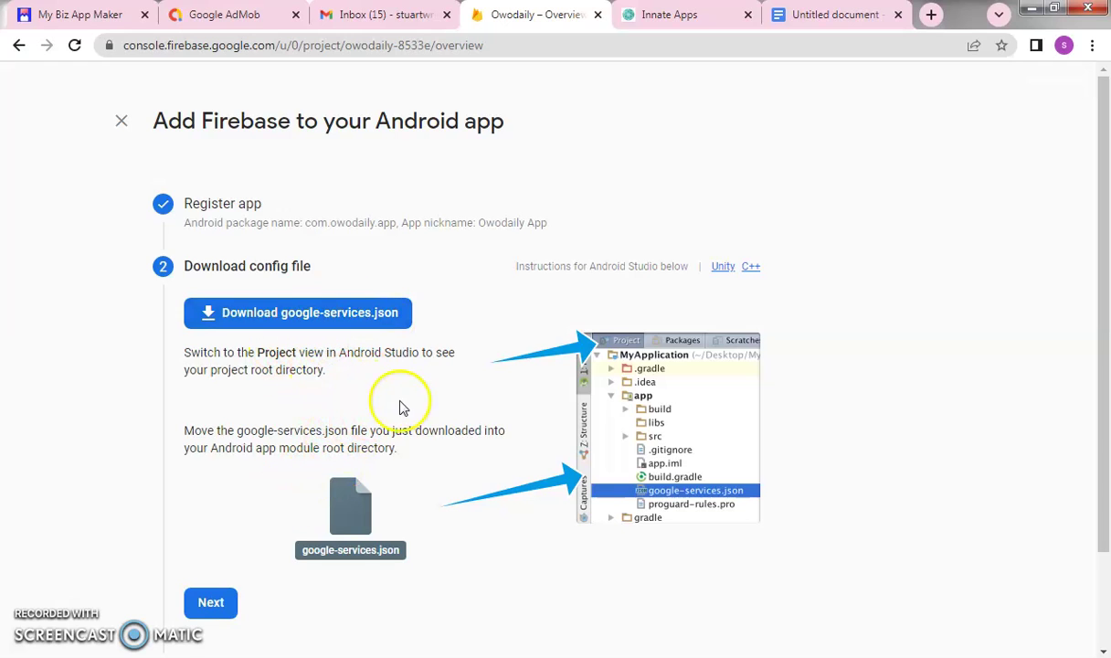
Step: Download google-services.json and proceed to the Add Firebase SDK step
{"action": "left_click", "coordinate": [293, 315]}
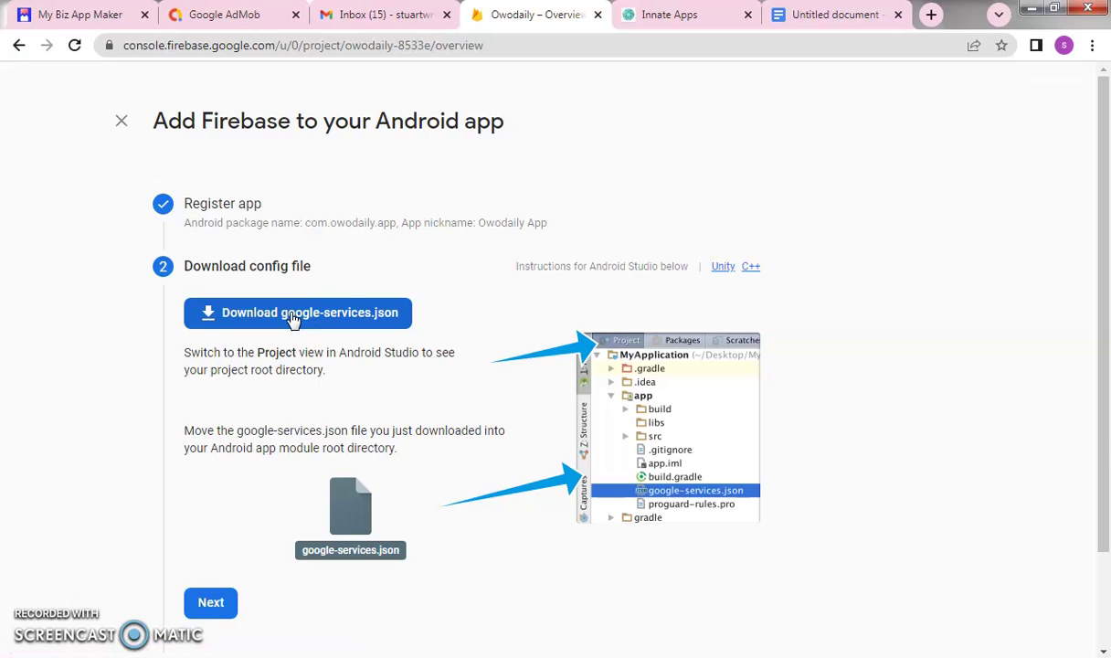
{"action": "left_click", "coordinate": [293, 315]}
{"action": "left_click", "coordinate": [126, 642]}
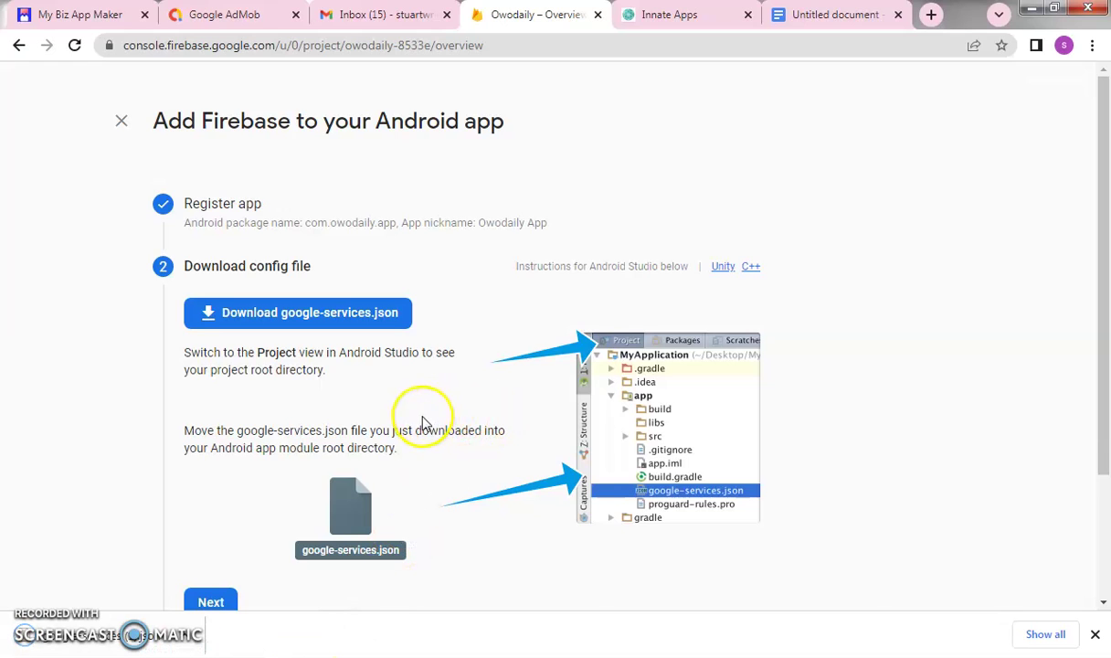
{"action": "left_click_drag", "start_coordinate": [1105, 347], "coordinate": [1105, 444]}
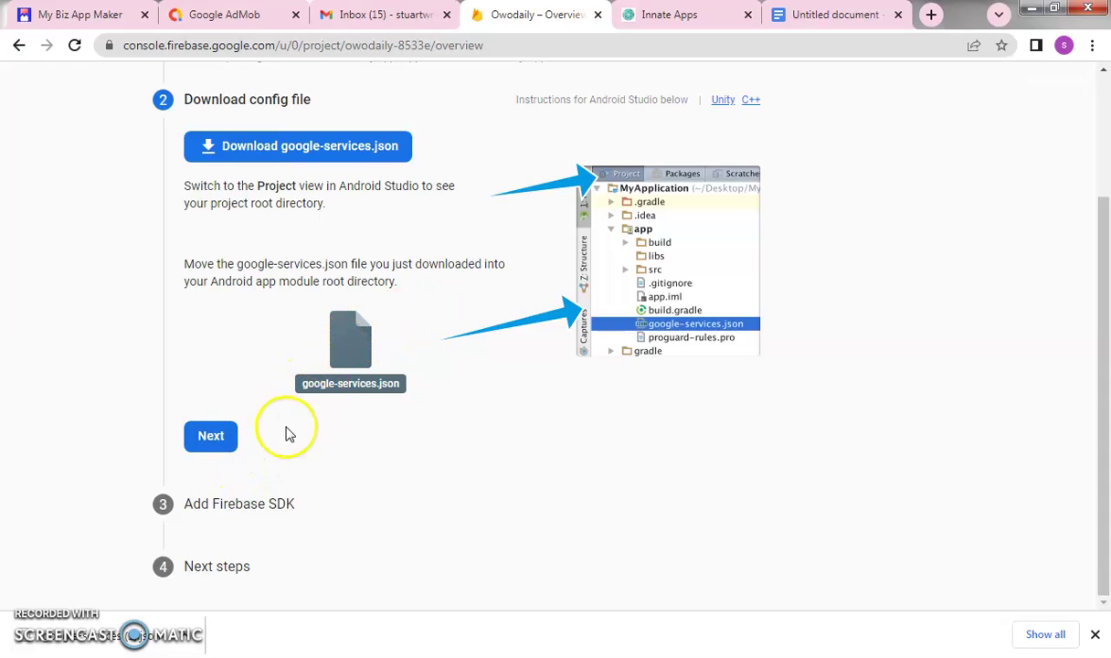
{"action": "left_click", "coordinate": [210, 442]}
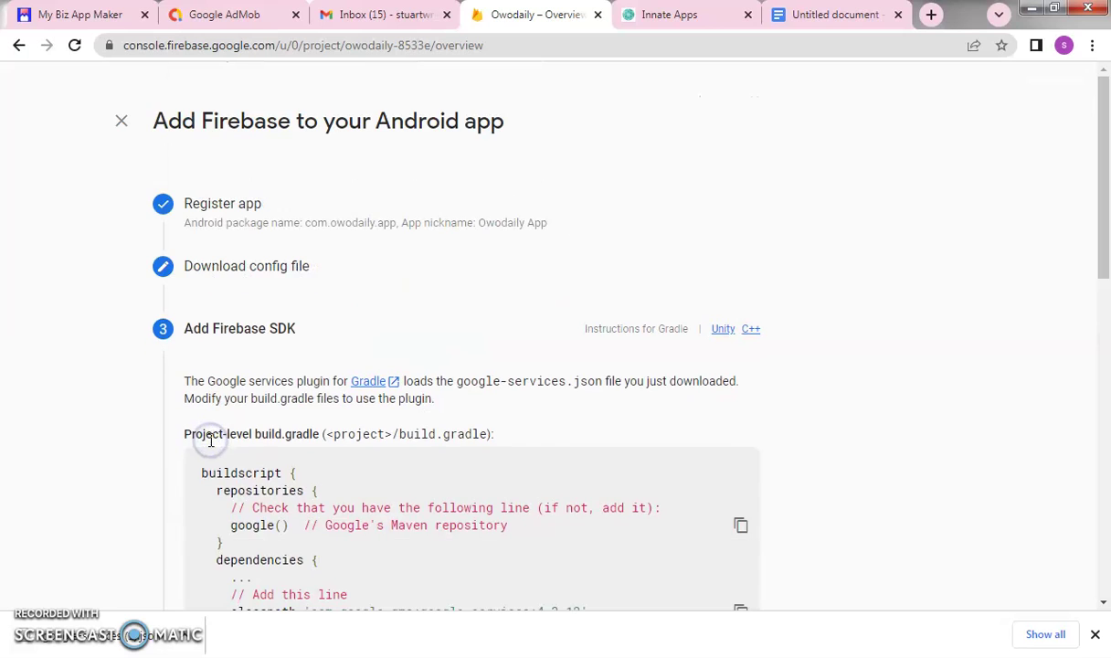
Step: Read through the build.gradle instructions (firebase-bom 30.2.0, firebase-analytics) and continue
{"action": "left_click_drag", "start_coordinate": [1100, 217], "coordinate": [1105, 540]}
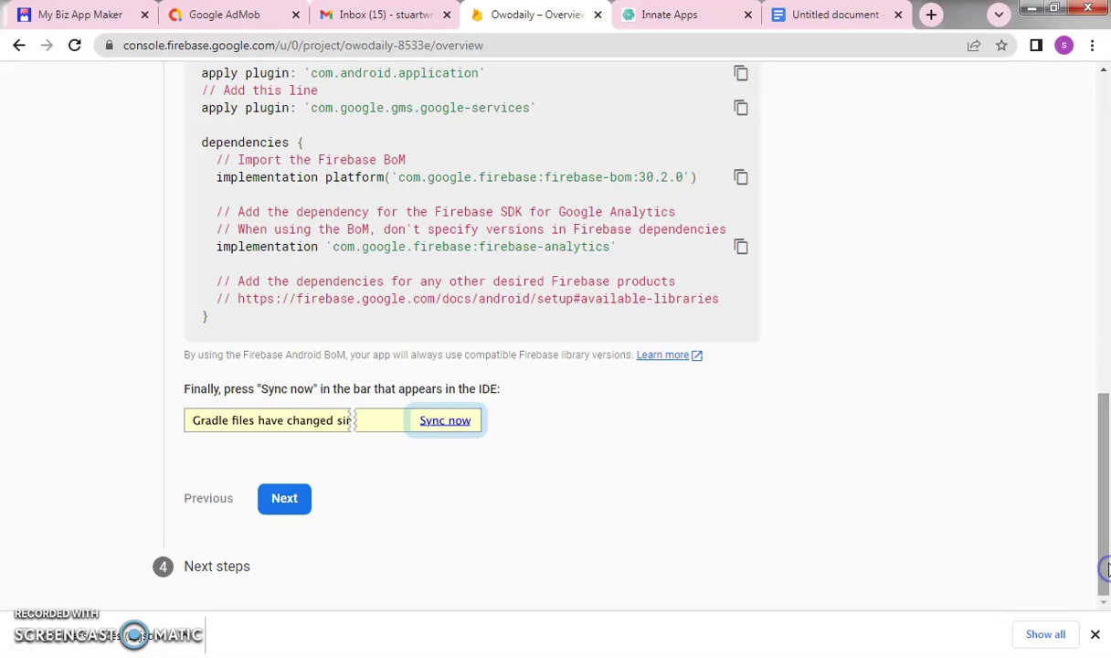
{"action": "left_click_drag", "start_coordinate": [1103, 496], "coordinate": [1089, 515]}
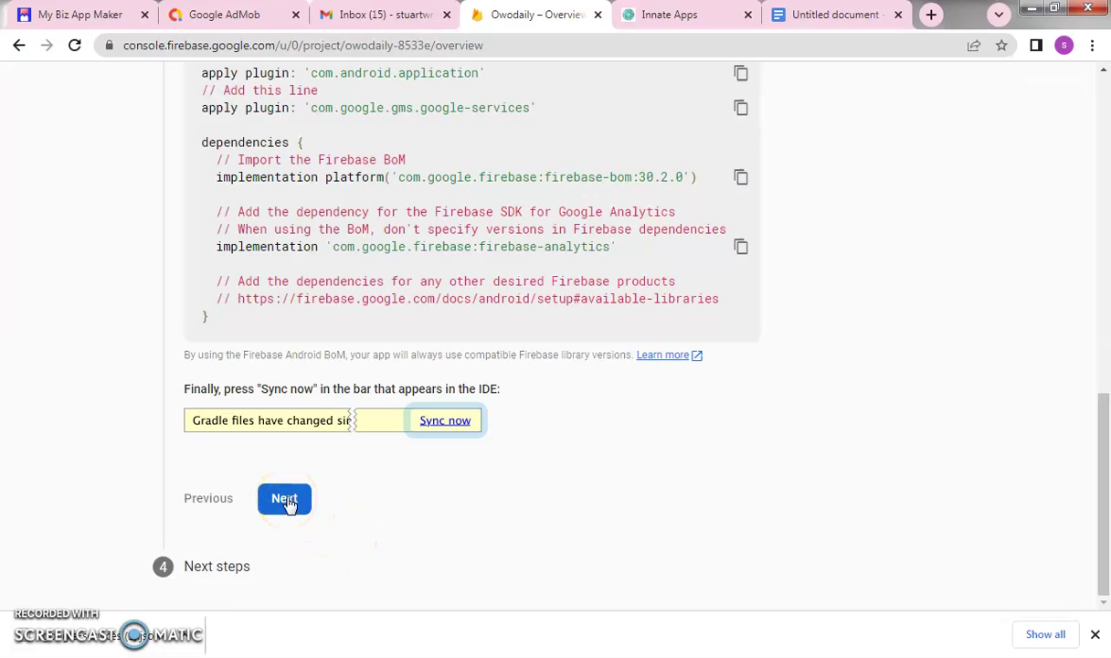
{"action": "left_click", "coordinate": [285, 499]}
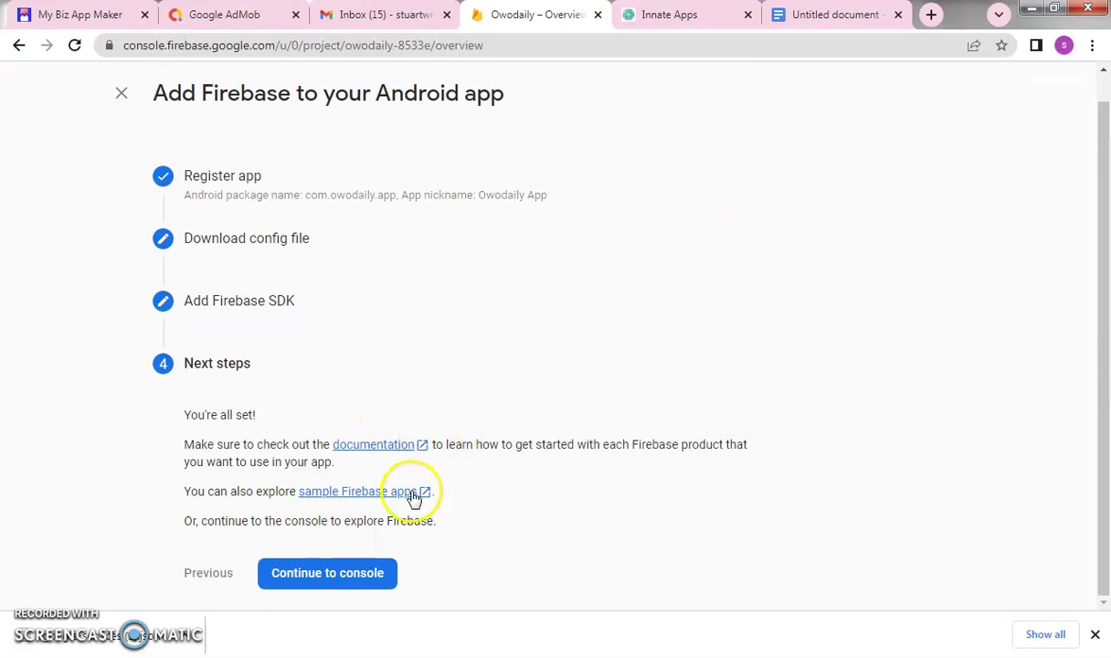
Step: Continue to the Owodaily console overview, then switch to page 18 of the PDF guide
{"action": "left_click", "coordinate": [329, 575]}
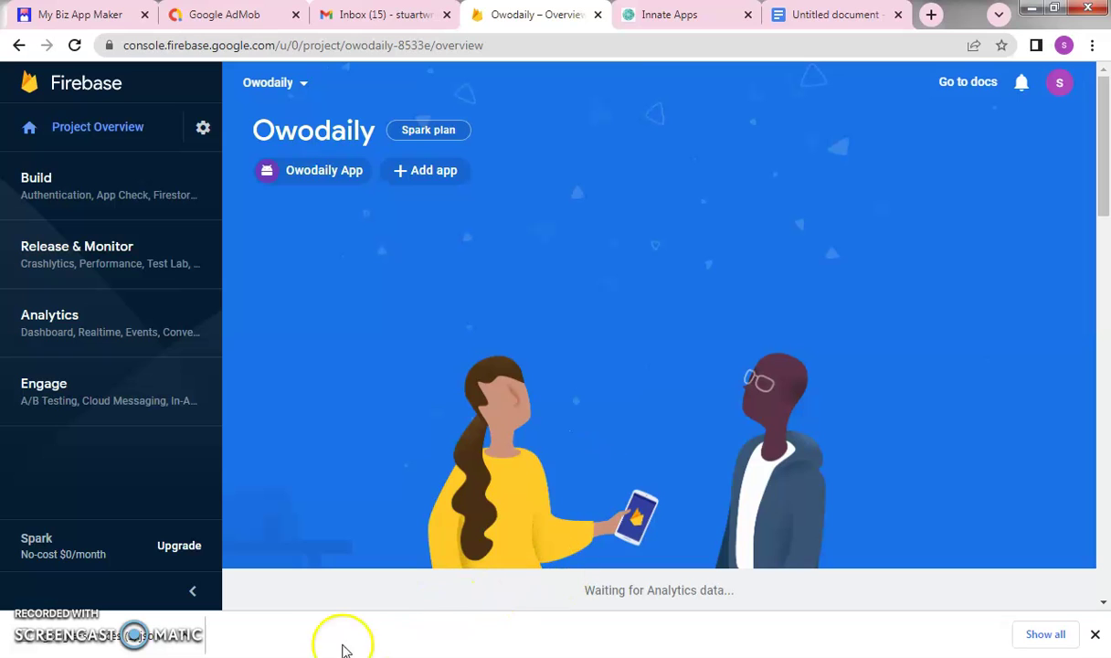
{"action": "key", "text": "alt+Tab"}
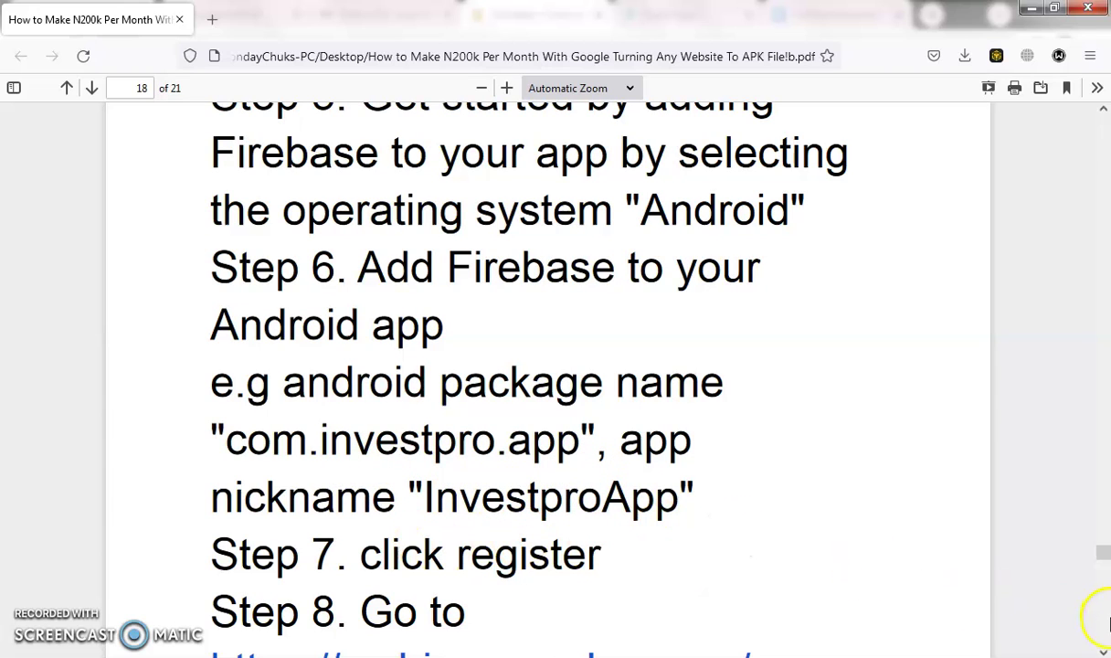
Step: Read the PDF guide's Step 8 about MyBizAppMaker, then go to the My Biz App Maker tab
{"action": "scroll", "coordinate": [1103, 650], "scroll_direction": "down", "scroll_amount": 5}
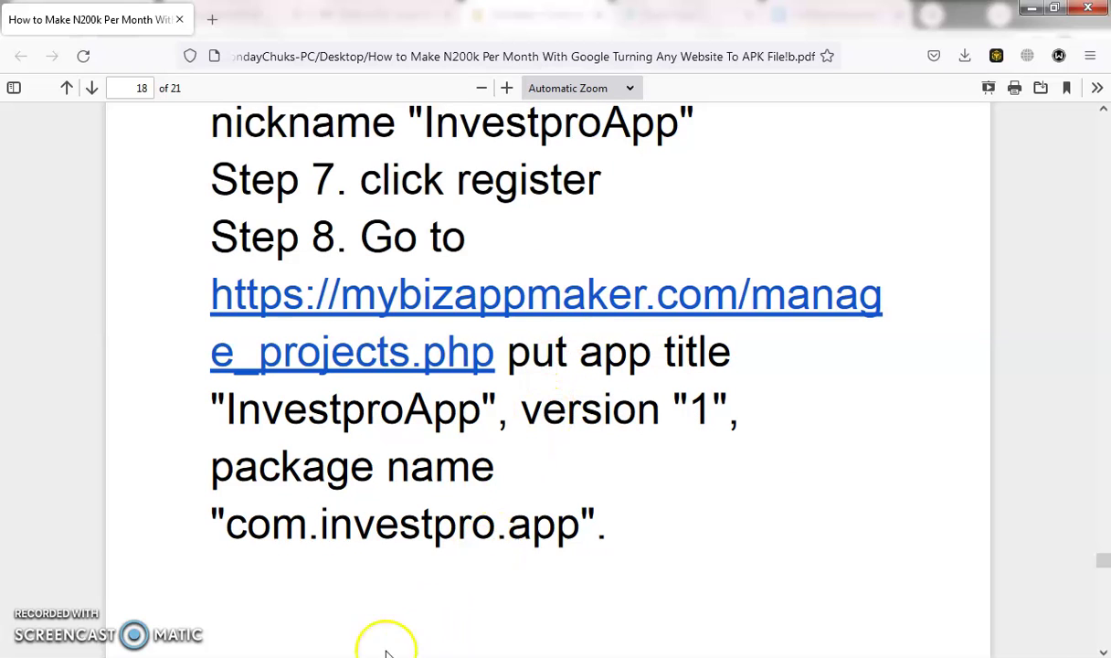
{"action": "key", "text": "alt+Tab"}
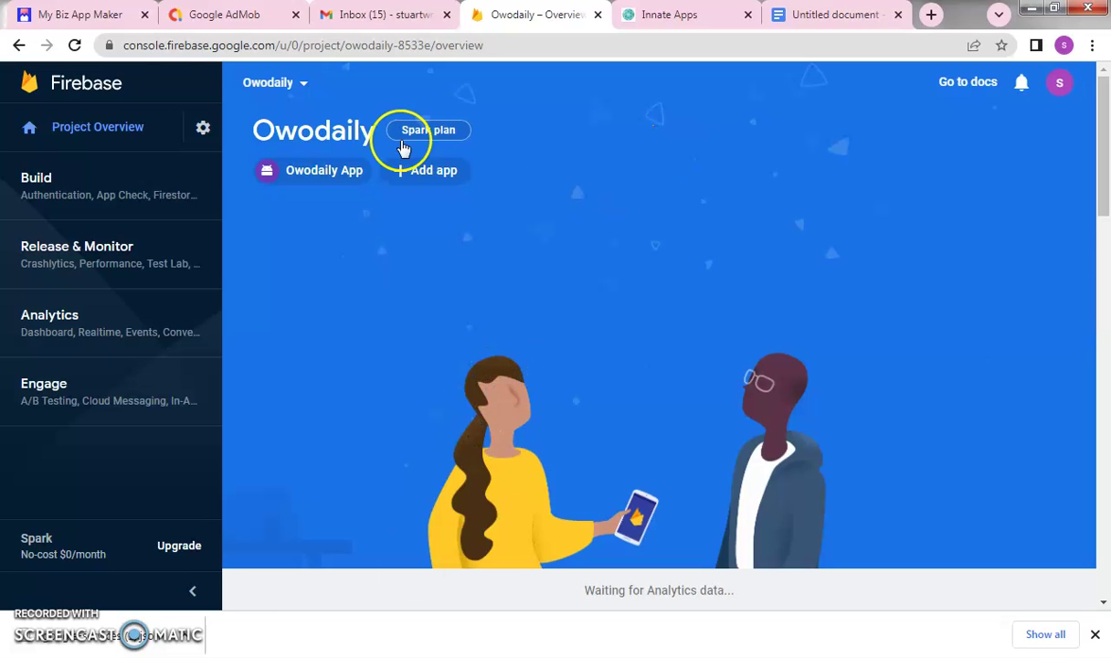
{"action": "left_click", "coordinate": [80, 12]}
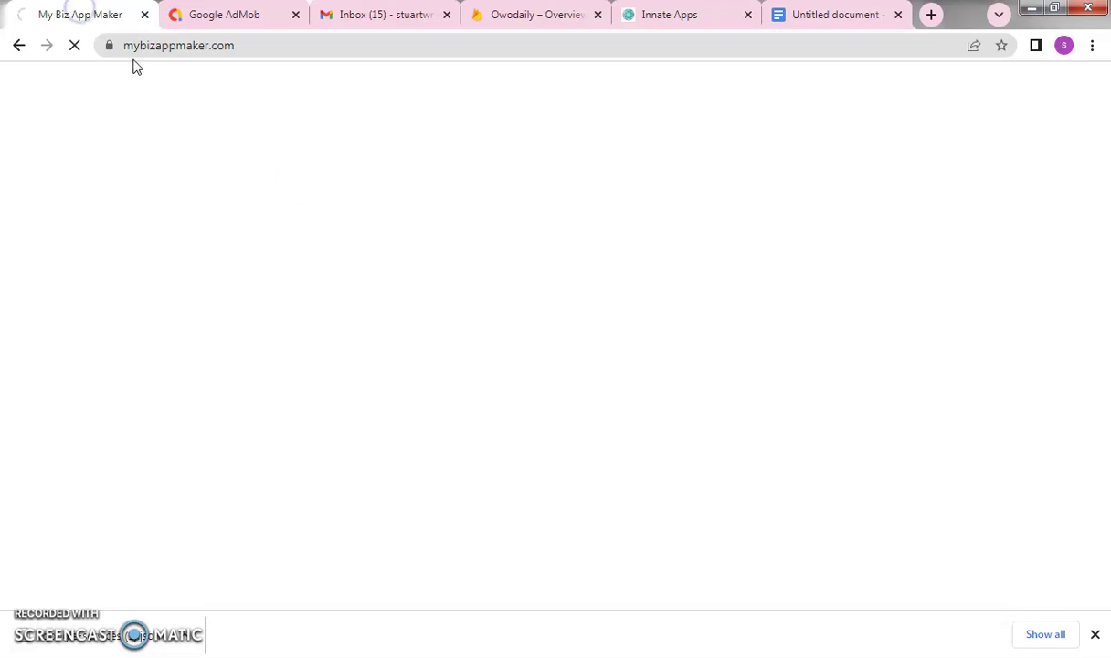
Step: Open the MyBizAppMaker member login and try signing in with another saved account's email and password
{"action": "left_click", "coordinate": [252, 47]}
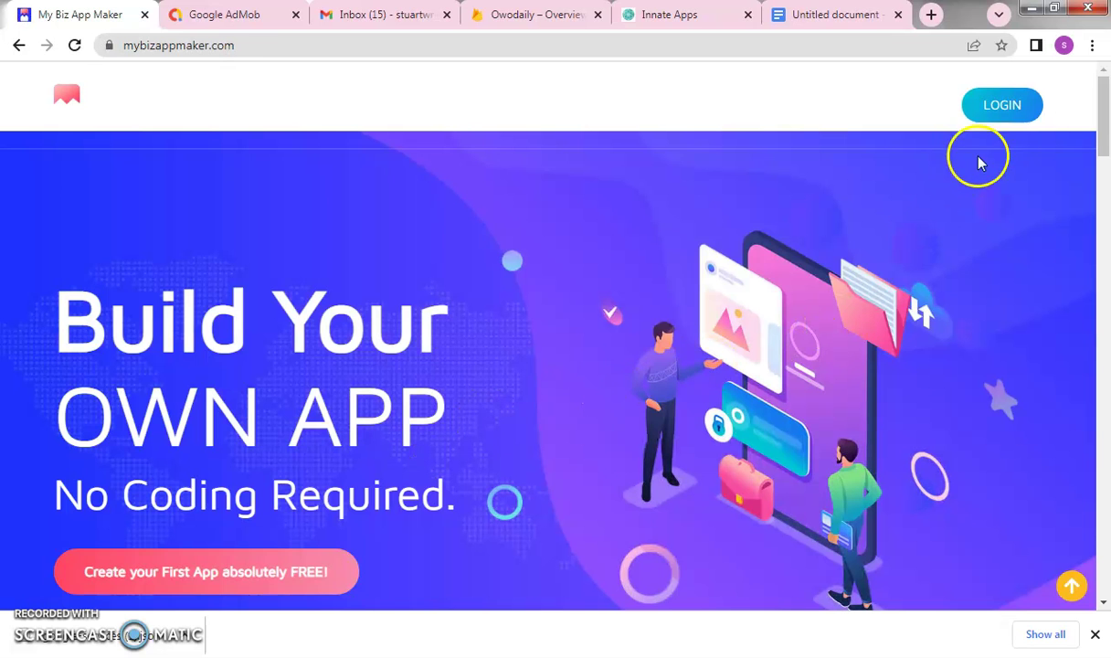
{"action": "left_click", "coordinate": [1002, 108]}
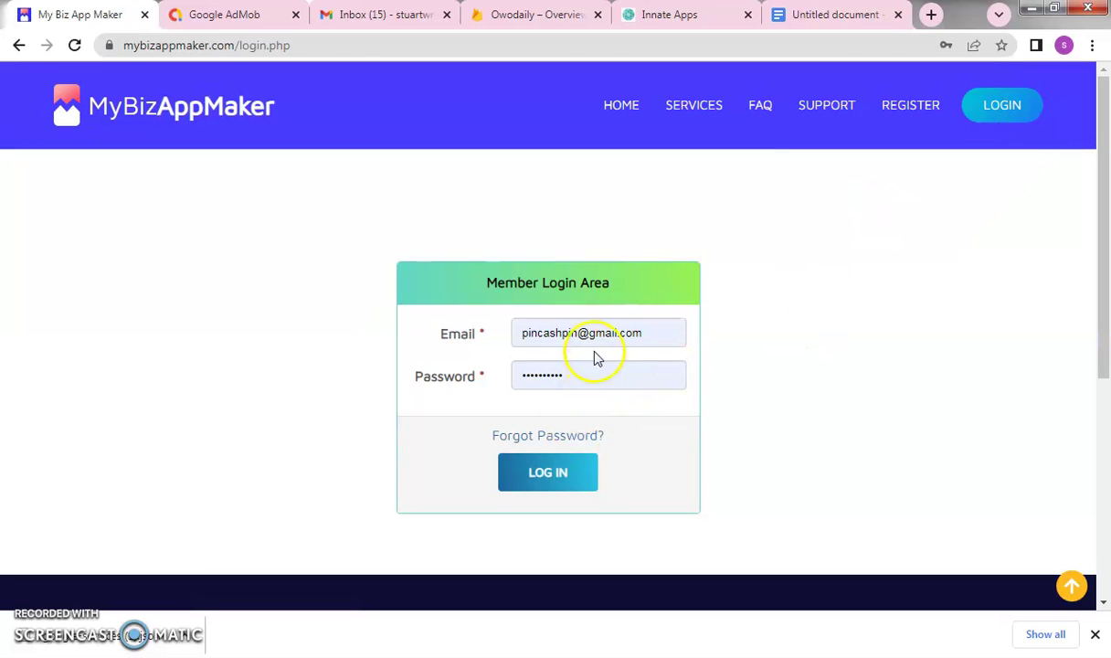
{"action": "left_click", "coordinate": [578, 332]}
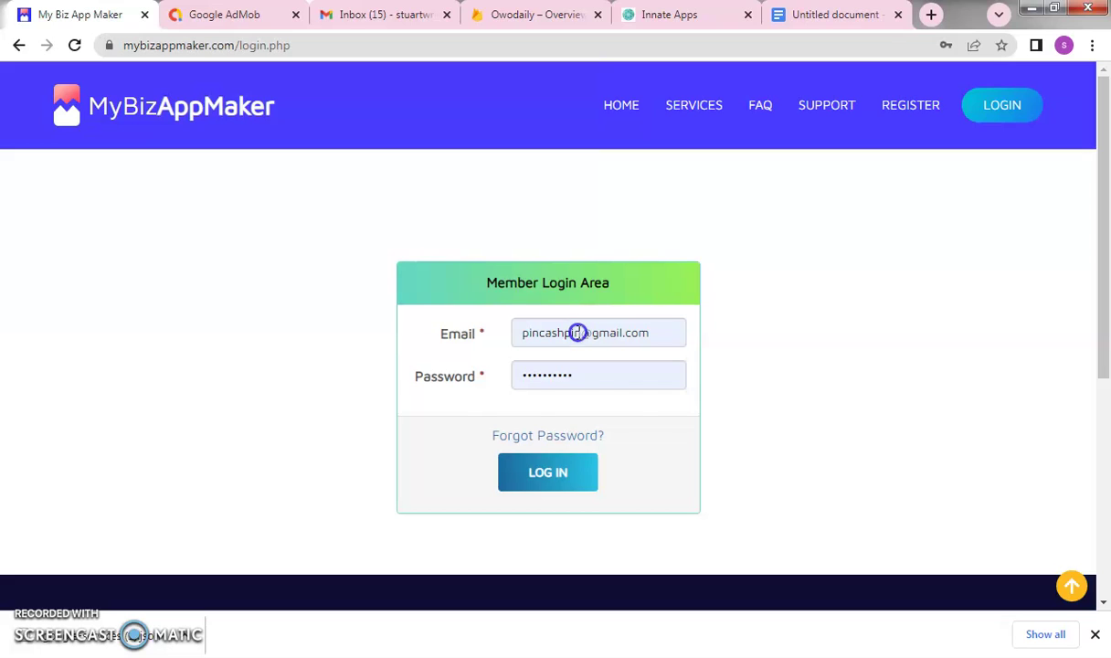
{"action": "left_click", "coordinate": [578, 332]}
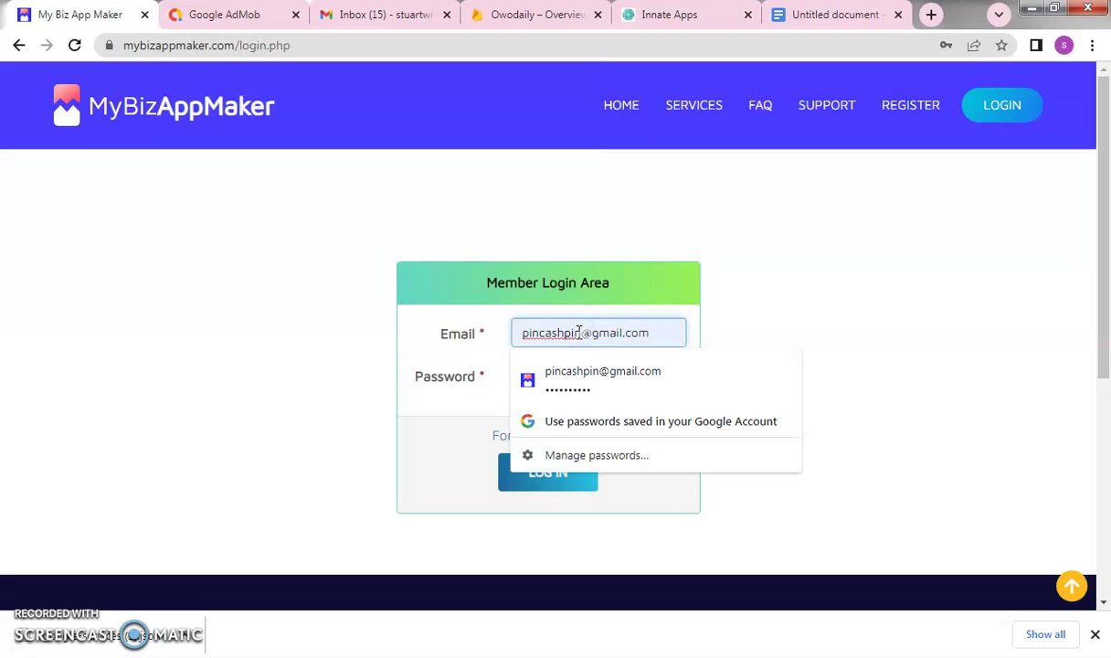
{"action": "triple_click", "coordinate": [578, 332]}
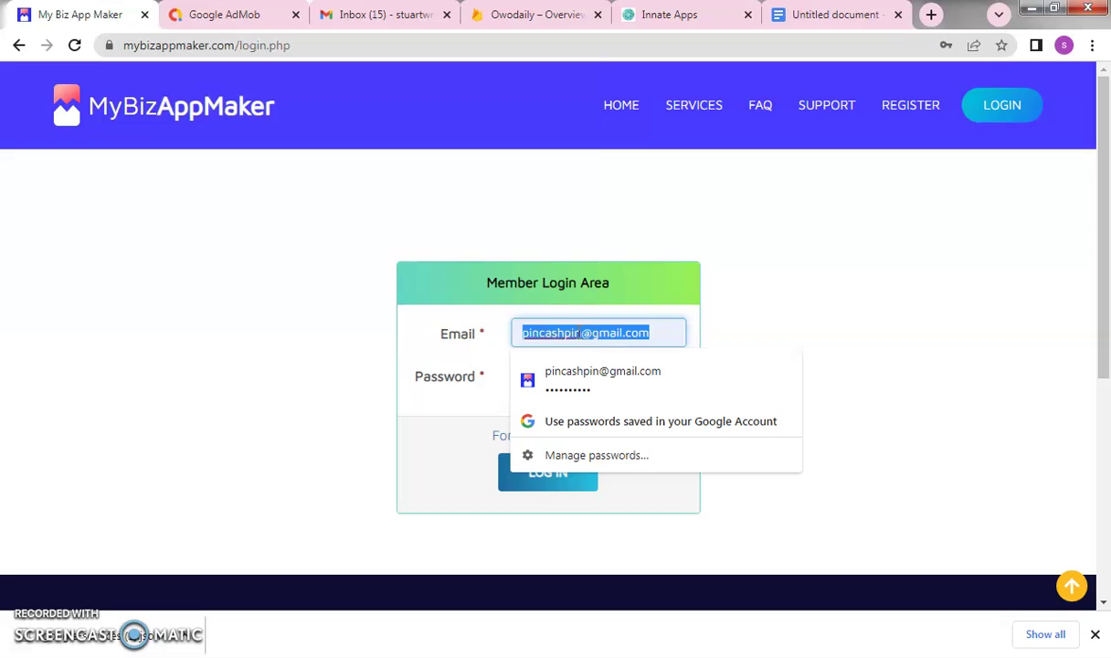
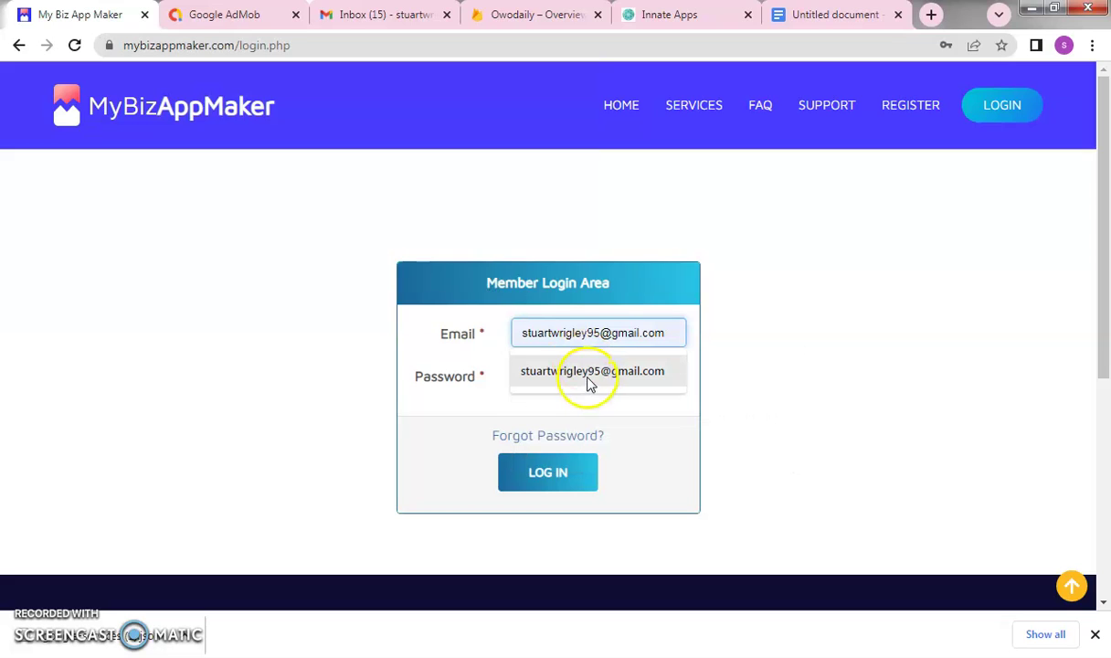
{"action": "left_click", "coordinate": [587, 379]}
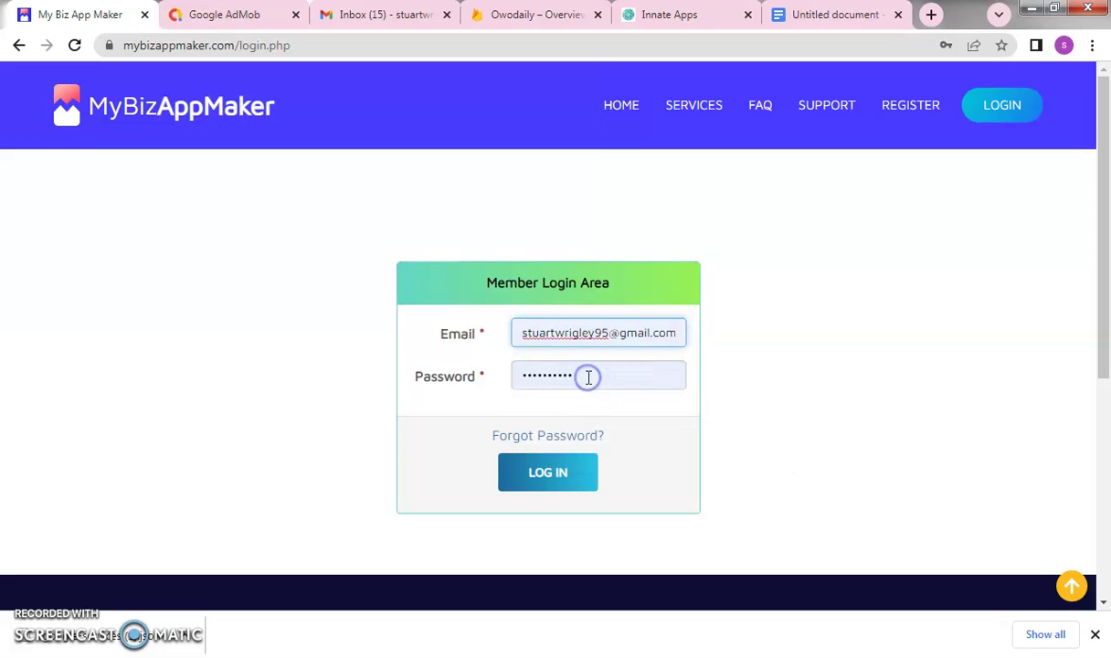
{"action": "left_click", "coordinate": [548, 470]}
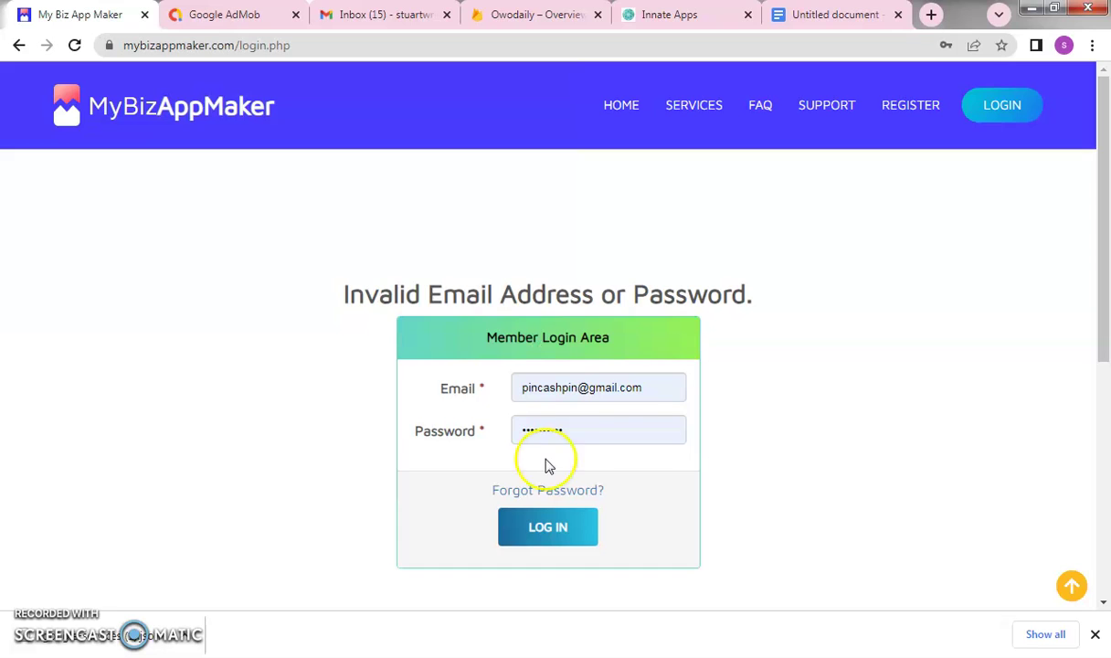
{"action": "left_click", "coordinate": [579, 387]}
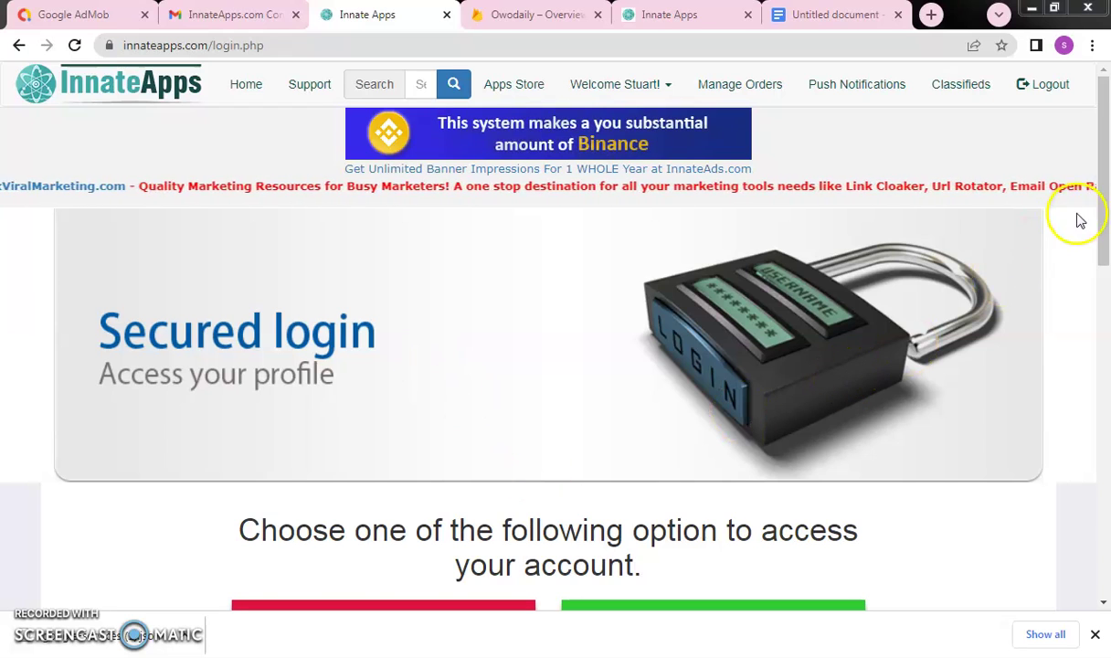
Step: Scroll the InnateApps page and start adding a new push-notification application
{"action": "left_click_drag", "start_coordinate": [1102, 226], "coordinate": [1105, 444]}
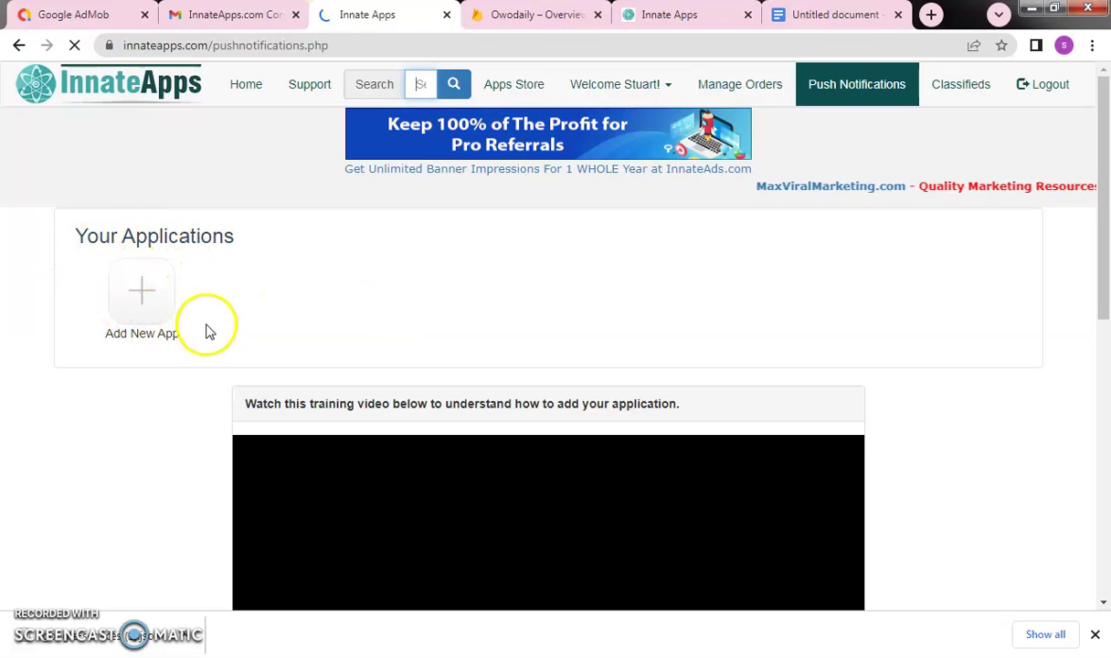
{"action": "left_click", "coordinate": [143, 292]}
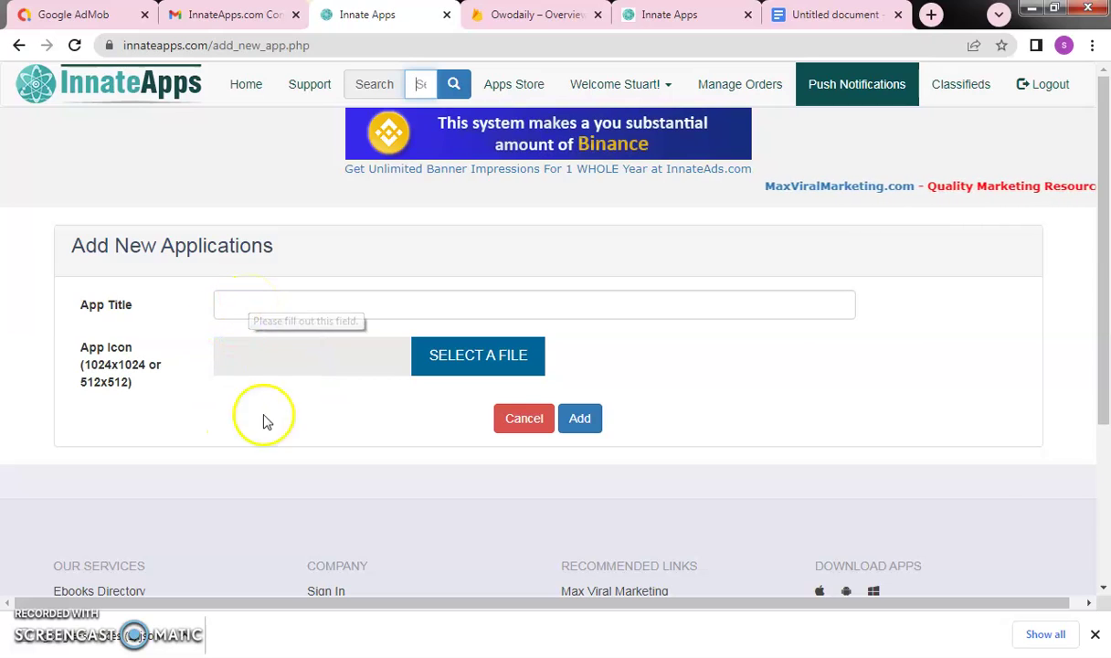
Step: Enter 'owodaily' as the new app's App Title, then switch to the instructions PDF
{"action": "left_click", "coordinate": [246, 302]}
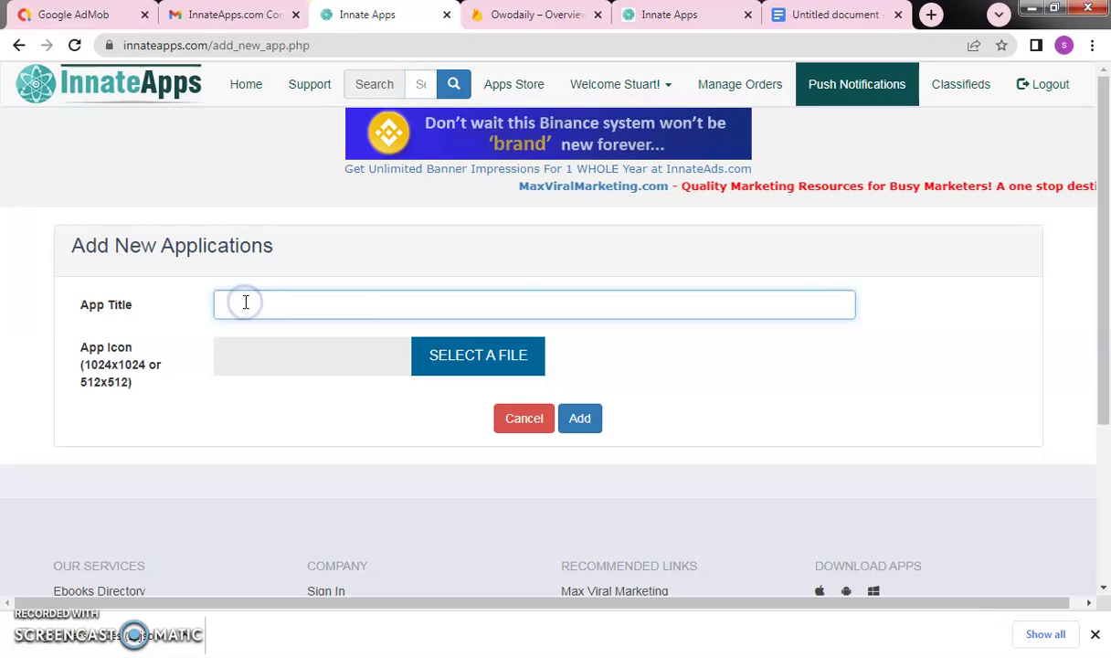
{"action": "type", "text": "owoda"}
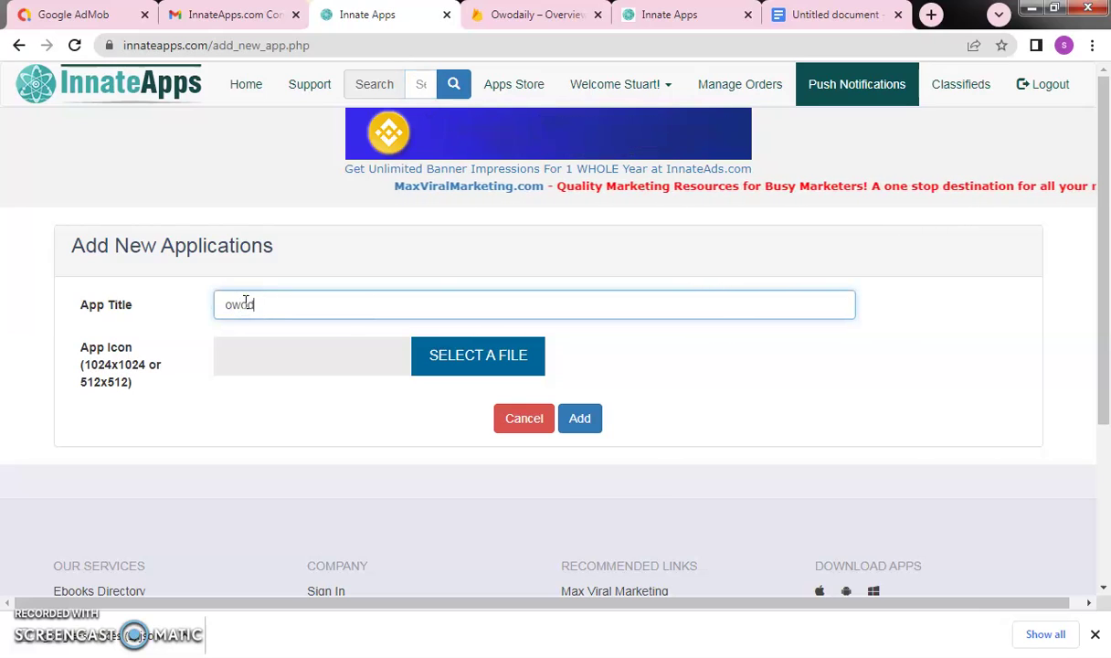
{"action": "type", "text": "ily"}
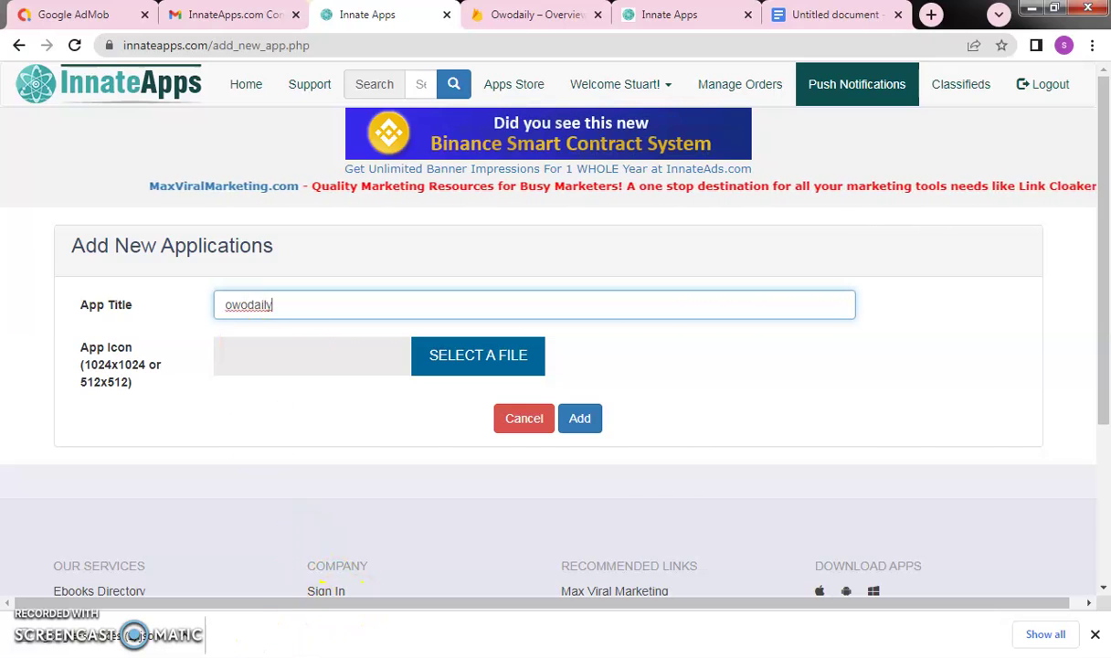
{"action": "key", "text": "alt+Tab"}
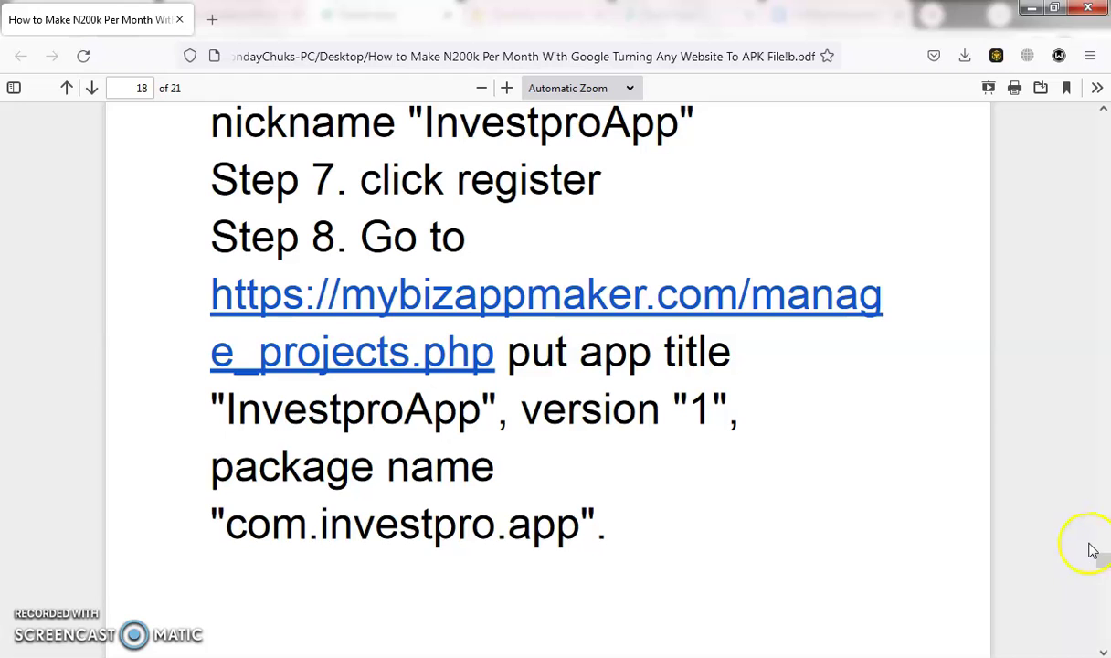
Step: Review Steps 8 and 9 of the PDF guide, then minimize Firefox
{"action": "left_click_drag", "start_coordinate": [1104, 564], "coordinate": [1103, 563]}
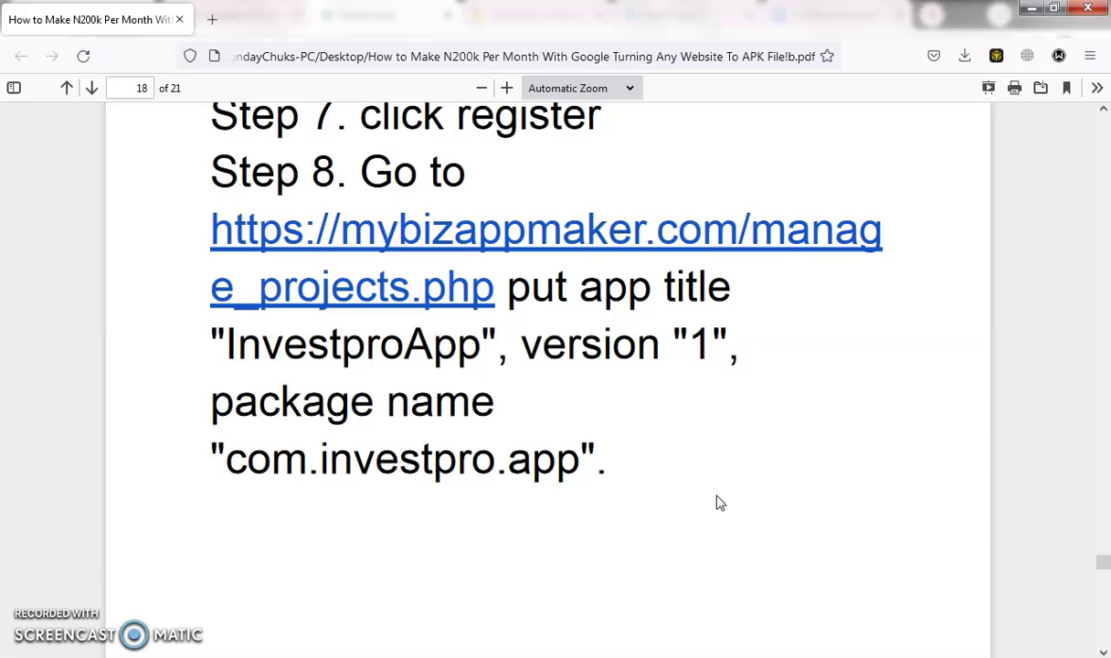
{"action": "left_click", "coordinate": [1031, 9]}
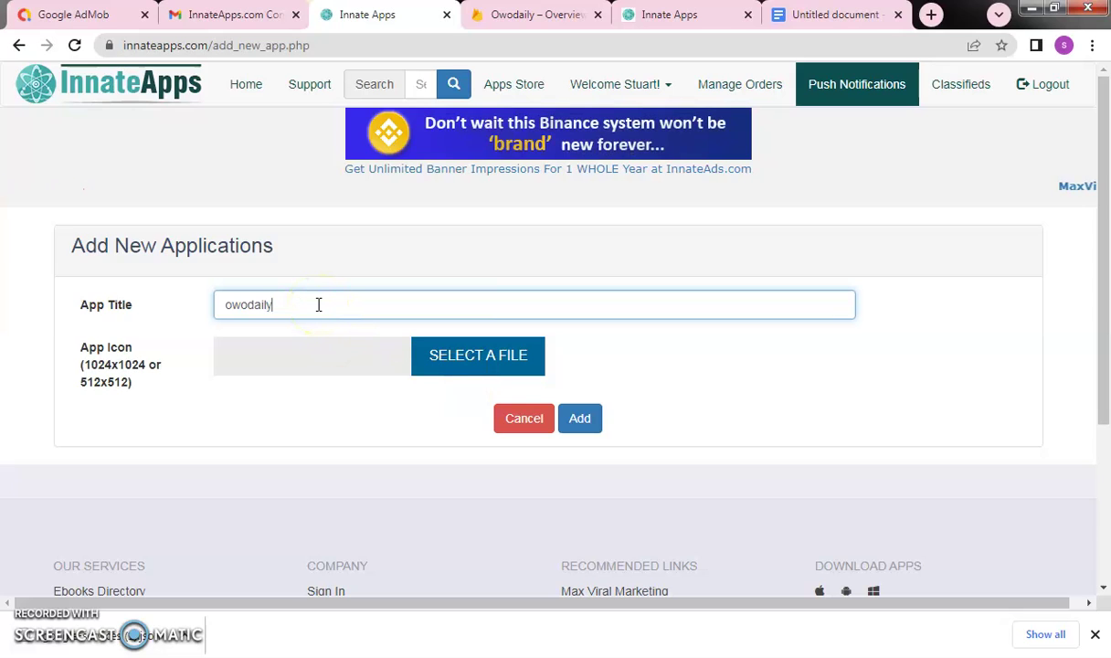
Step: Change the App Title to 'owodailyApp' and open SELECT A FILE for the icon
{"action": "left_click", "coordinate": [319, 304]}
{"action": "type", "text": "owodailyApp"}
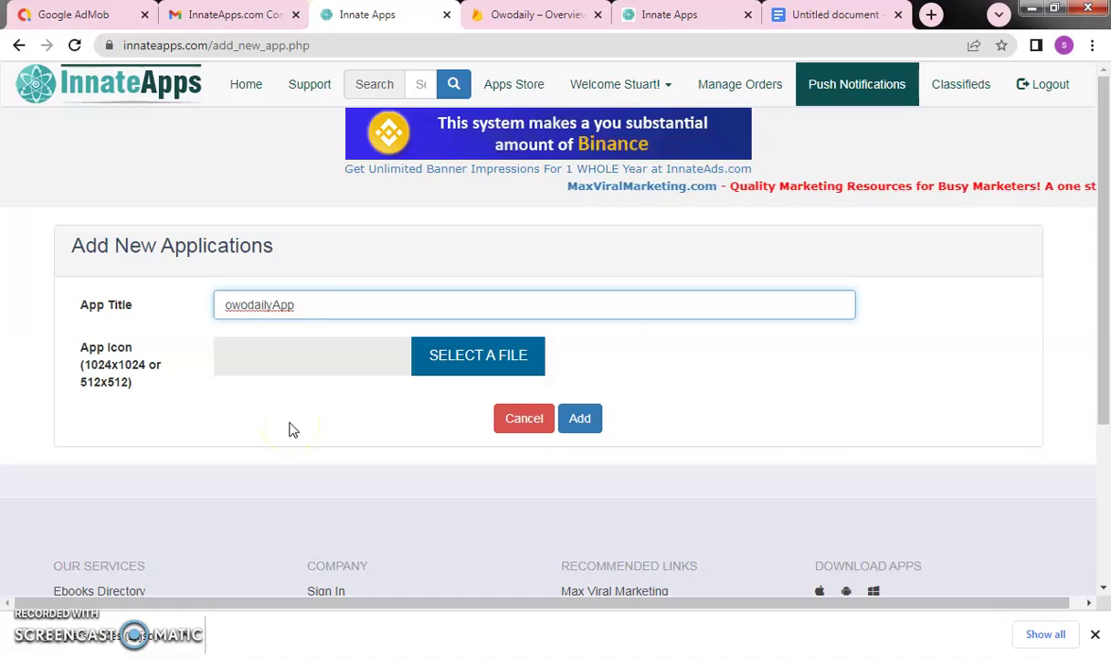
{"action": "left_click", "coordinate": [484, 358]}
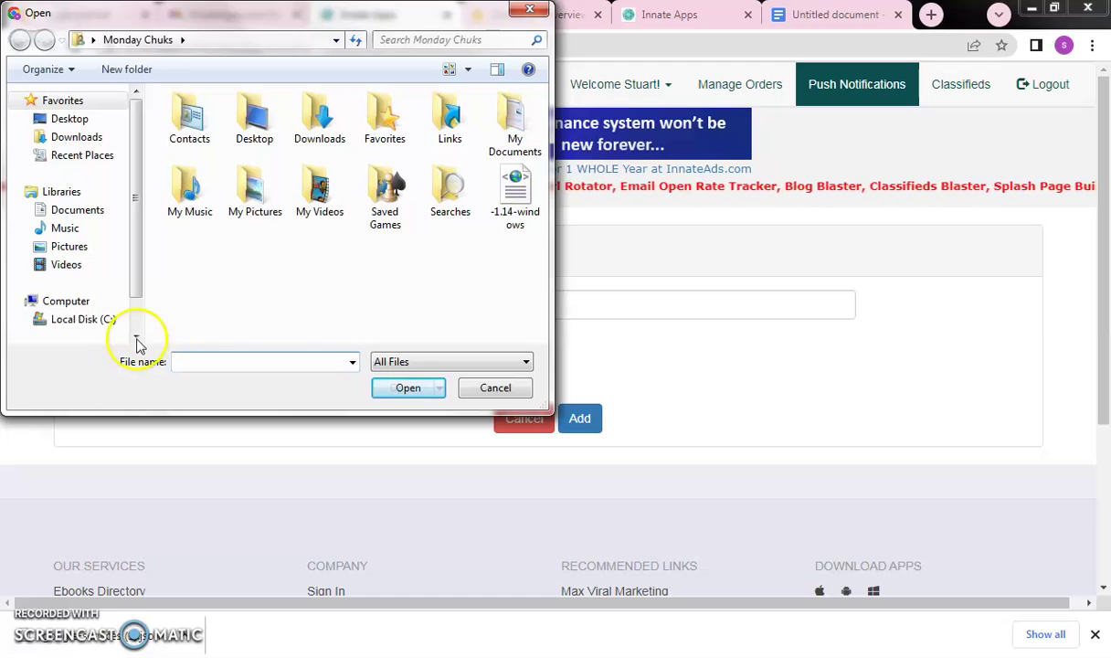
Step: Attach 'owodaily plus google.png' from the Desktop as the icon and add the owodailyApp application
{"action": "left_click", "coordinate": [68, 121]}
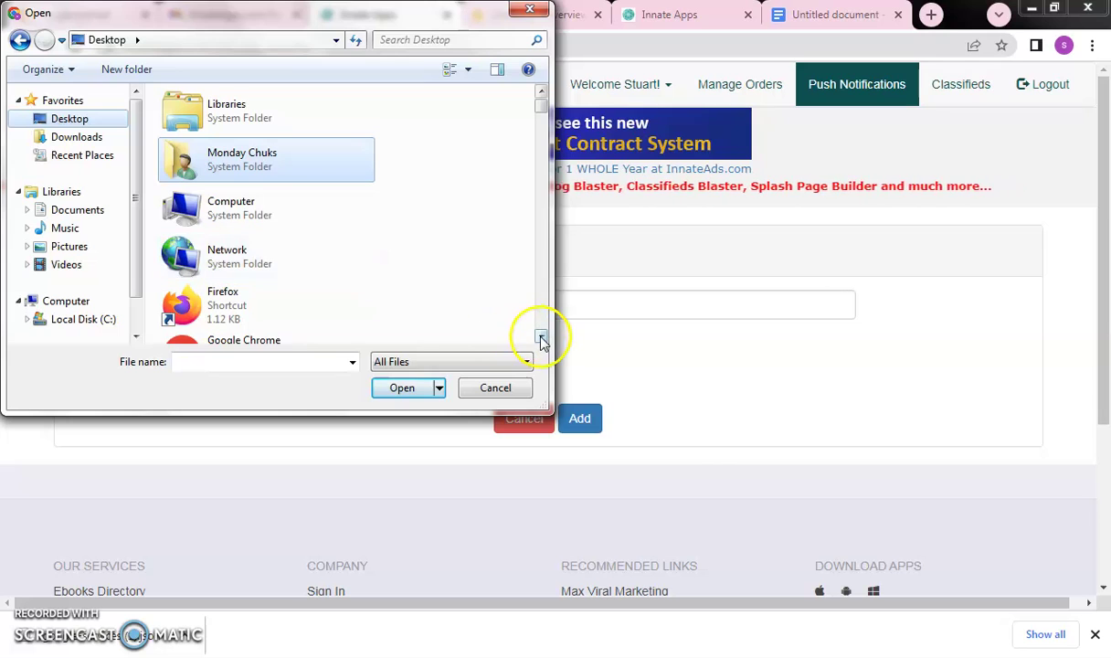
{"action": "left_click_drag", "start_coordinate": [541, 338], "coordinate": [540, 338]}
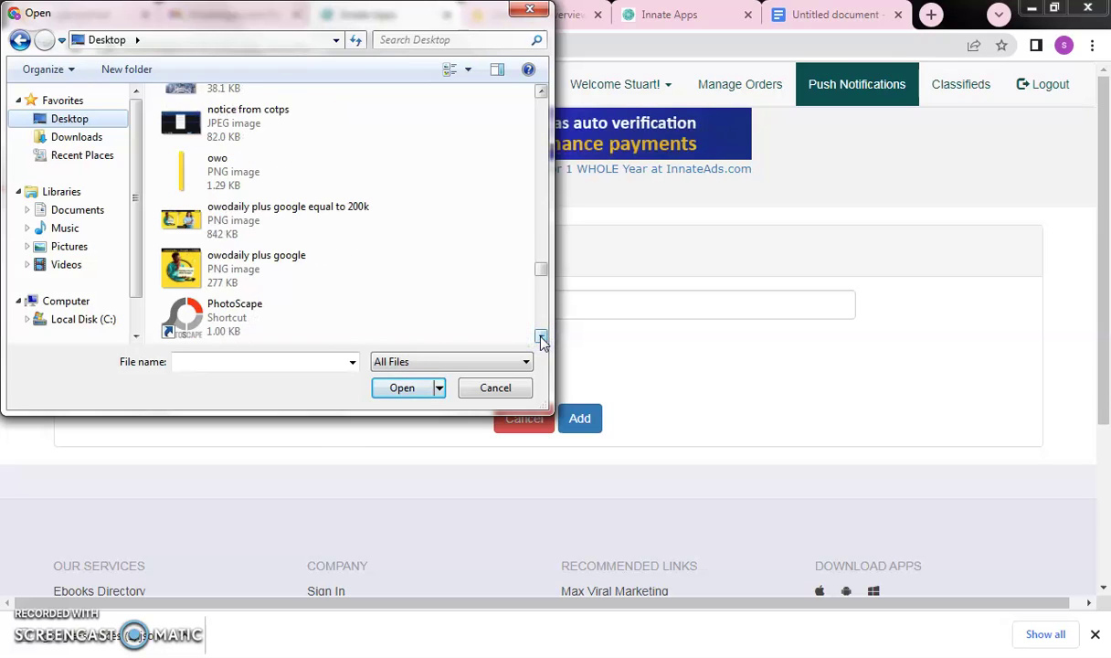
{"action": "left_click", "coordinate": [203, 270]}
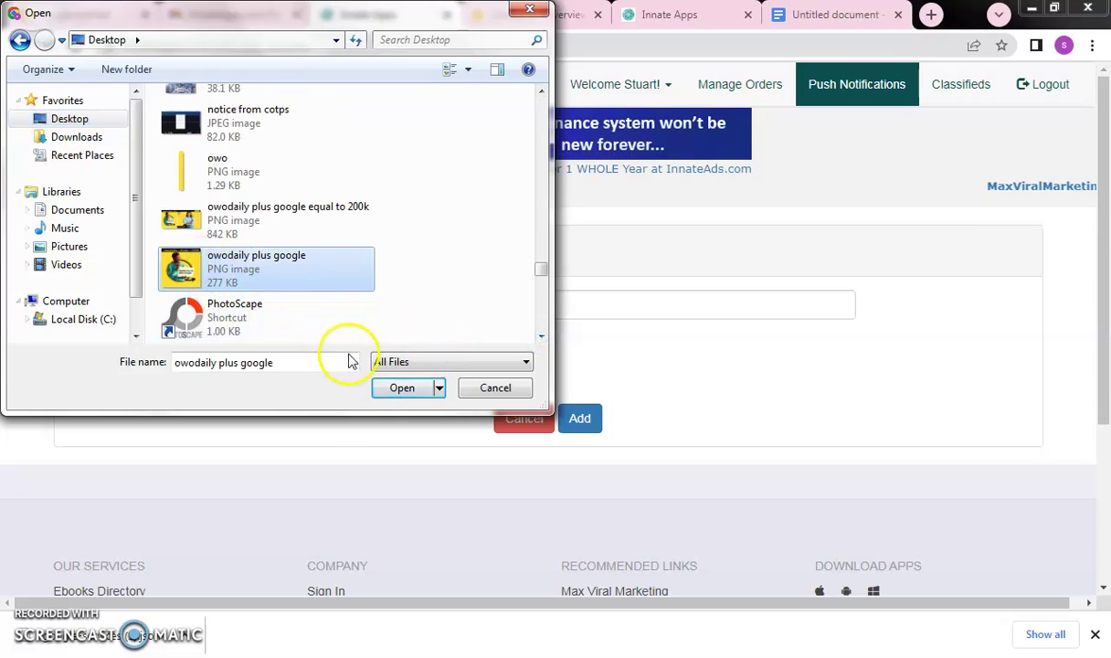
{"action": "left_click", "coordinate": [402, 388]}
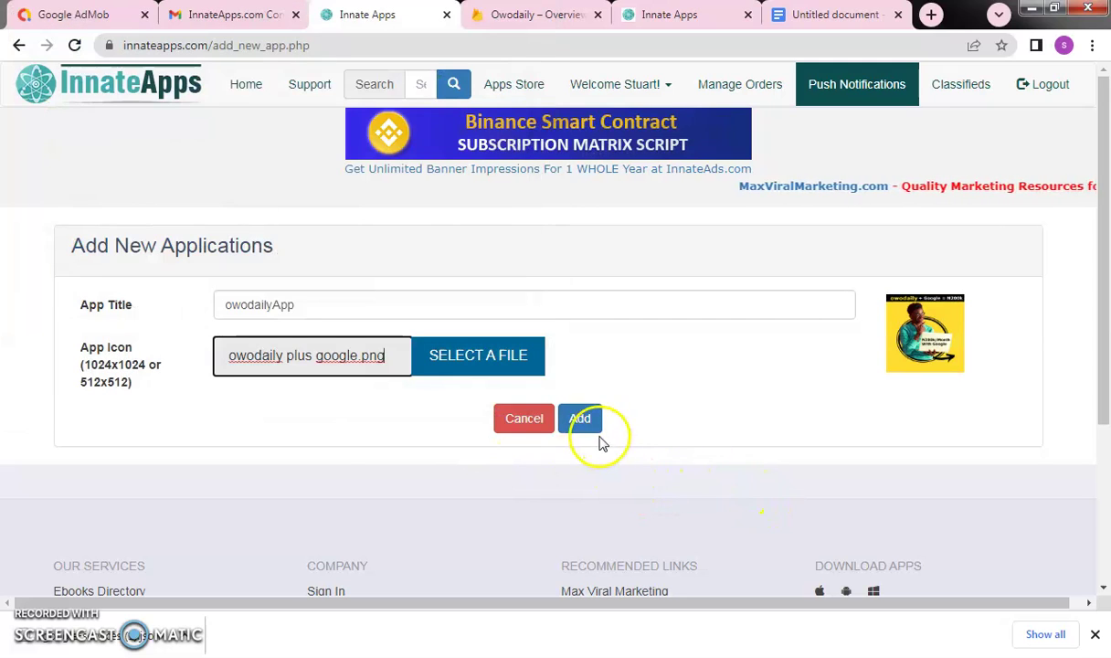
{"action": "left_click", "coordinate": [581, 423]}
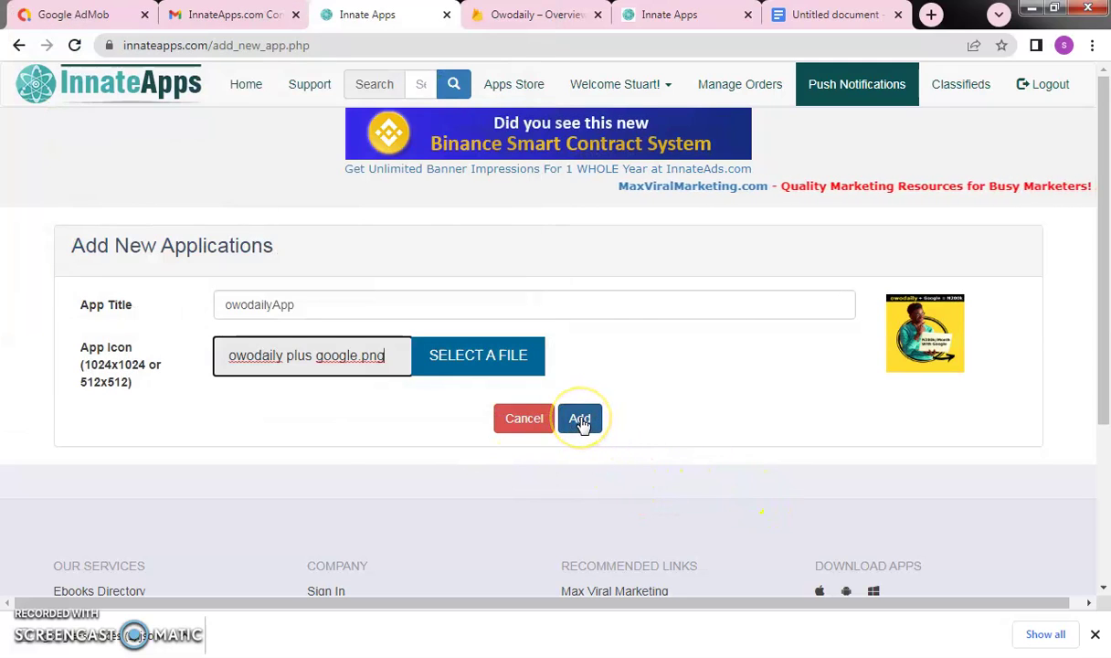